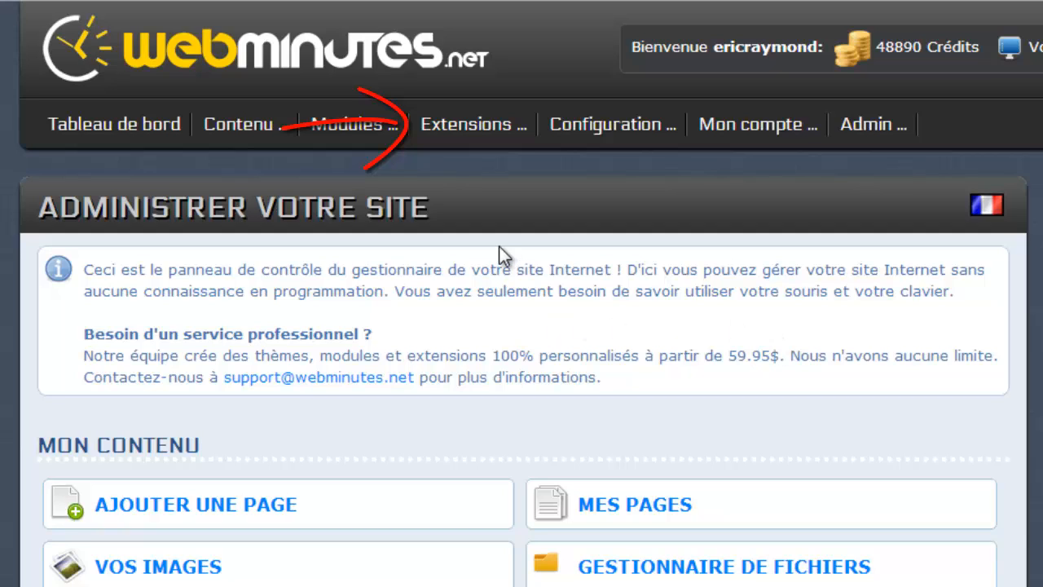
Step: From the list of available extensions, start activating the Sondage (poll) extension
{"action": "mouse_move", "coordinate": [481, 133]}
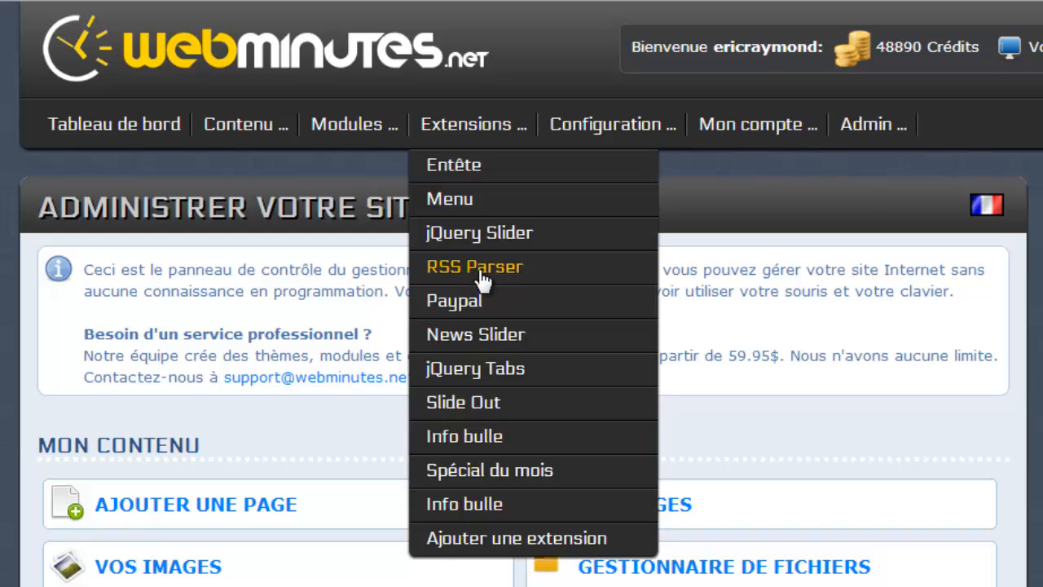
{"action": "left_click", "coordinate": [471, 541]}
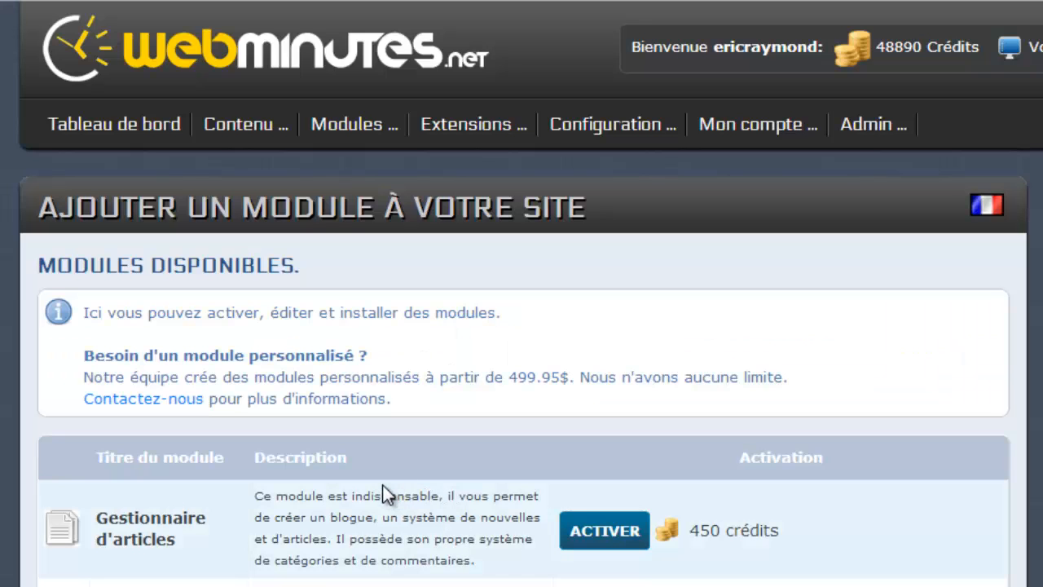
{"action": "scroll", "coordinate": [379, 489], "scroll_direction": "down", "scroll_amount": 6}
{"action": "scroll", "coordinate": [359, 451], "scroll_direction": "down", "scroll_amount": 10}
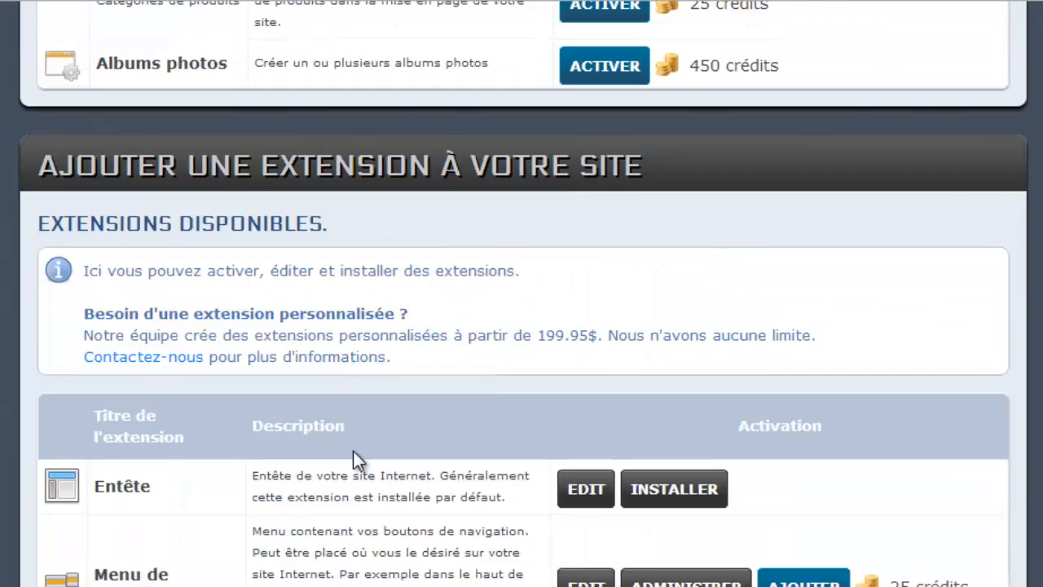
{"action": "scroll", "coordinate": [345, 449], "scroll_direction": "down", "scroll_amount": 1}
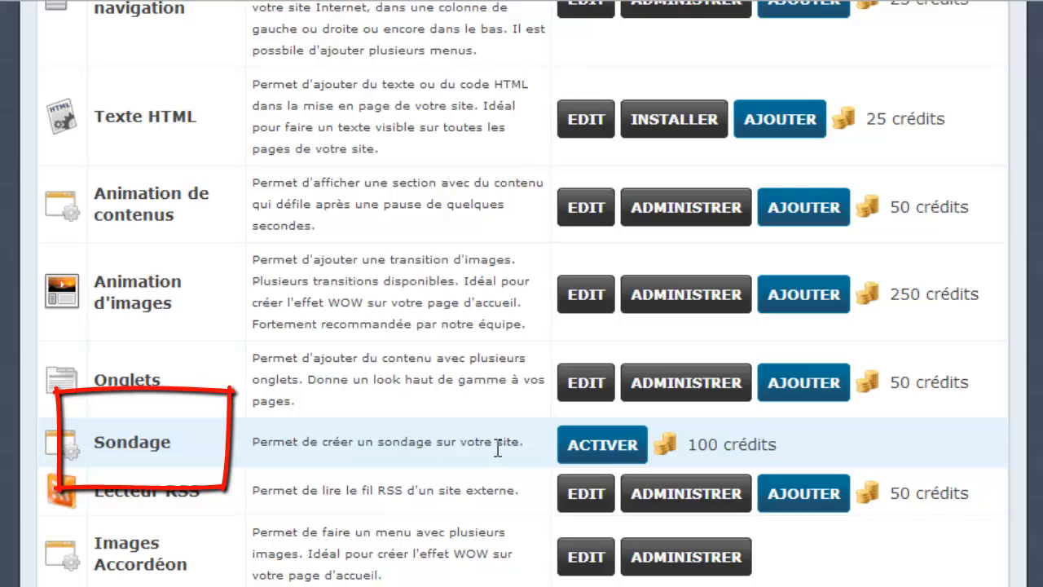
{"action": "left_click", "coordinate": [607, 458]}
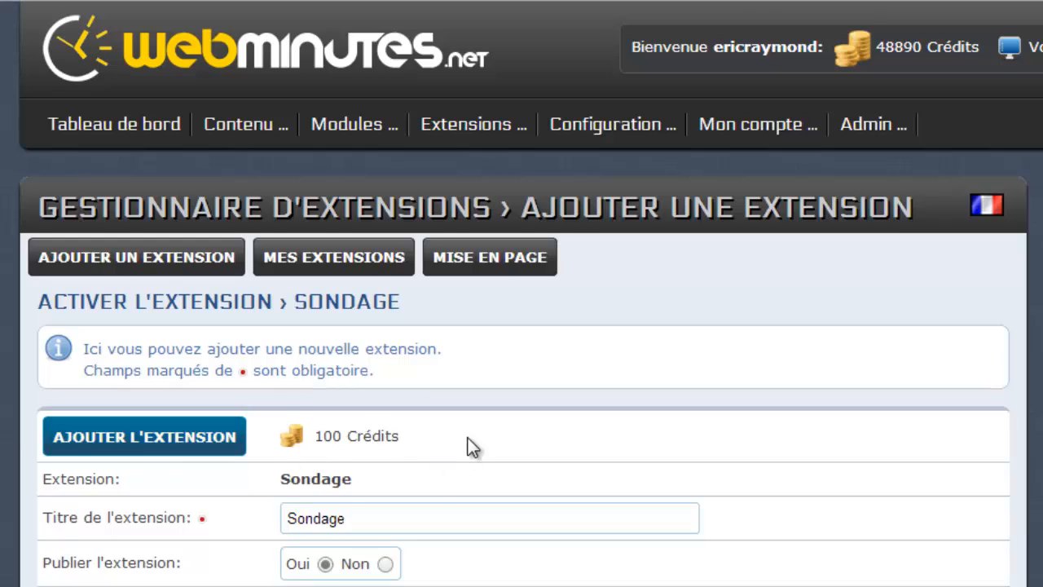
Step: Add the extension to the site with the title Sondage, published and with its title displayed
{"action": "scroll", "coordinate": [472, 445], "scroll_direction": "down", "scroll_amount": 1}
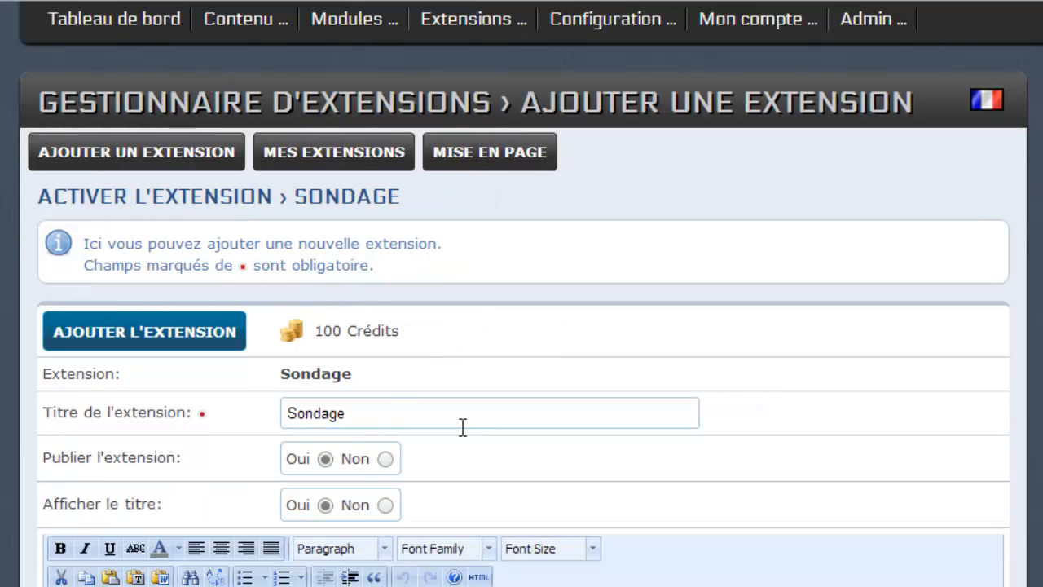
{"action": "left_click", "coordinate": [351, 414]}
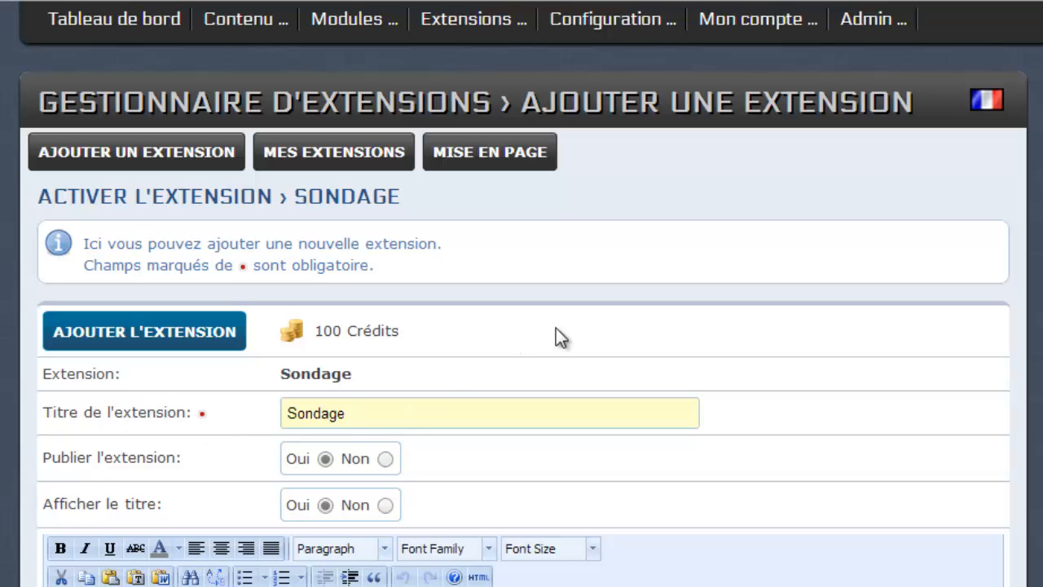
{"action": "mouse_move", "coordinate": [468, 32]}
{"action": "scroll", "coordinate": [346, 411], "scroll_direction": "down", "scroll_amount": 3}
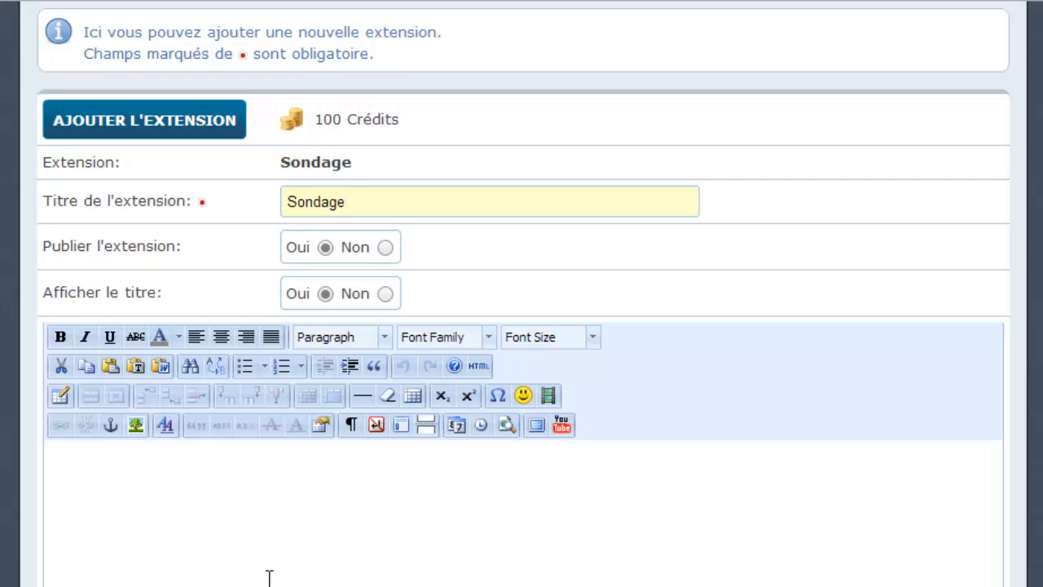
{"action": "scroll", "coordinate": [268, 575], "scroll_direction": "up", "scroll_amount": 5}
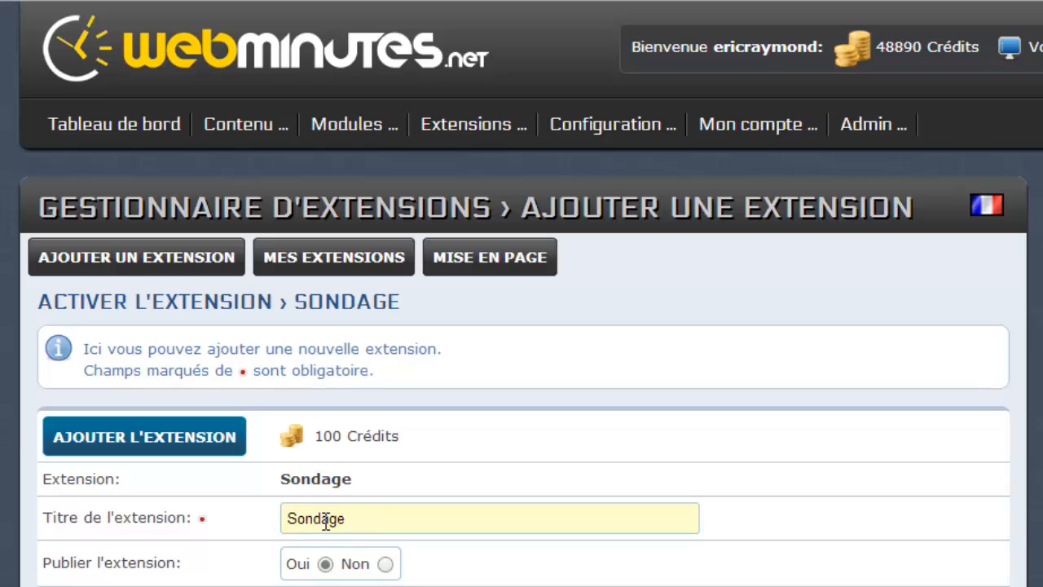
{"action": "left_click", "coordinate": [196, 451]}
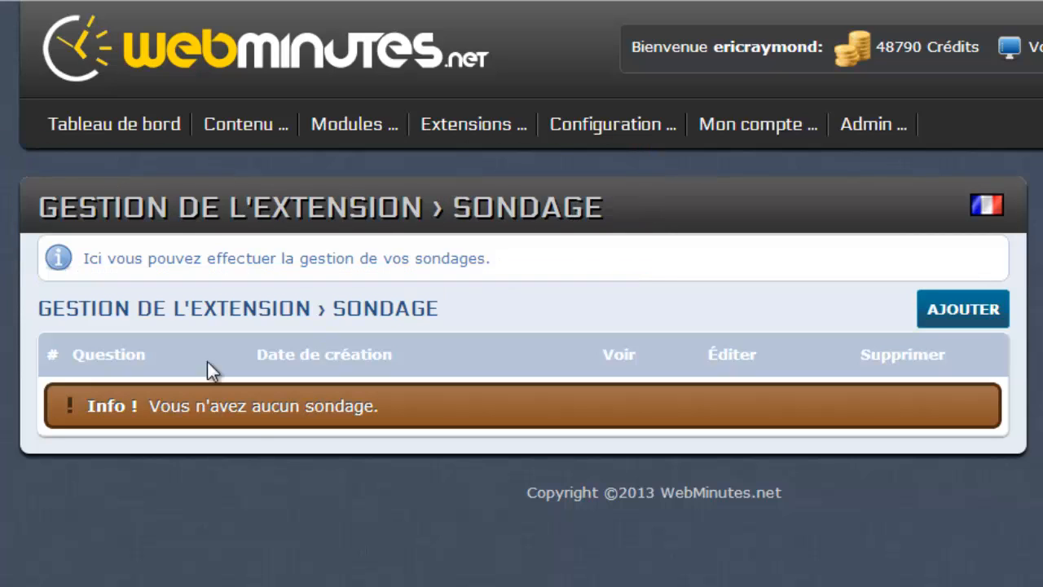
Step: Start a new poll and enter the question "Comment avez-vous entendu parlez de nous ?"
{"action": "left_click", "coordinate": [969, 316]}
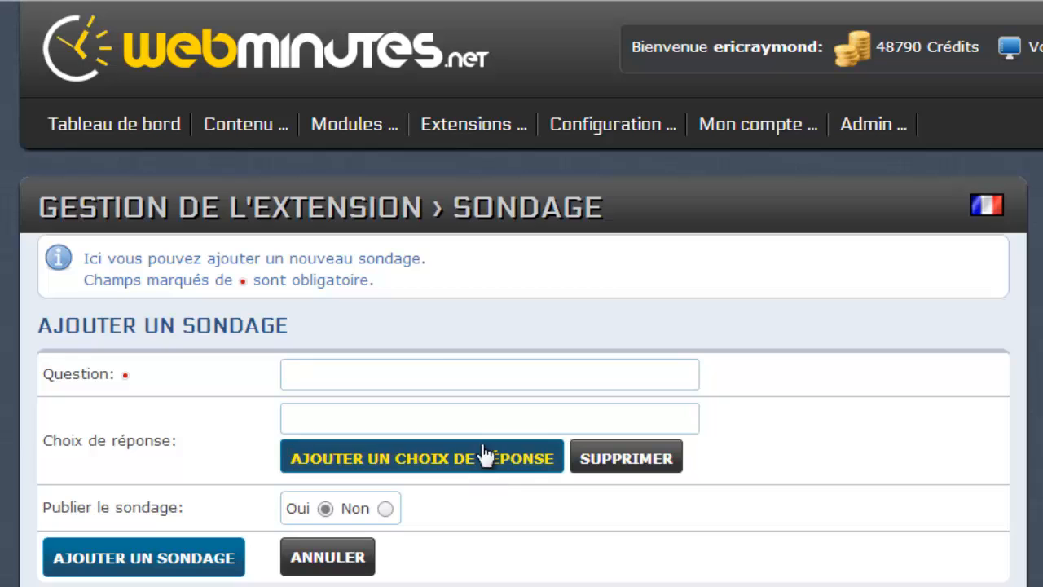
{"action": "left_click", "coordinate": [369, 362]}
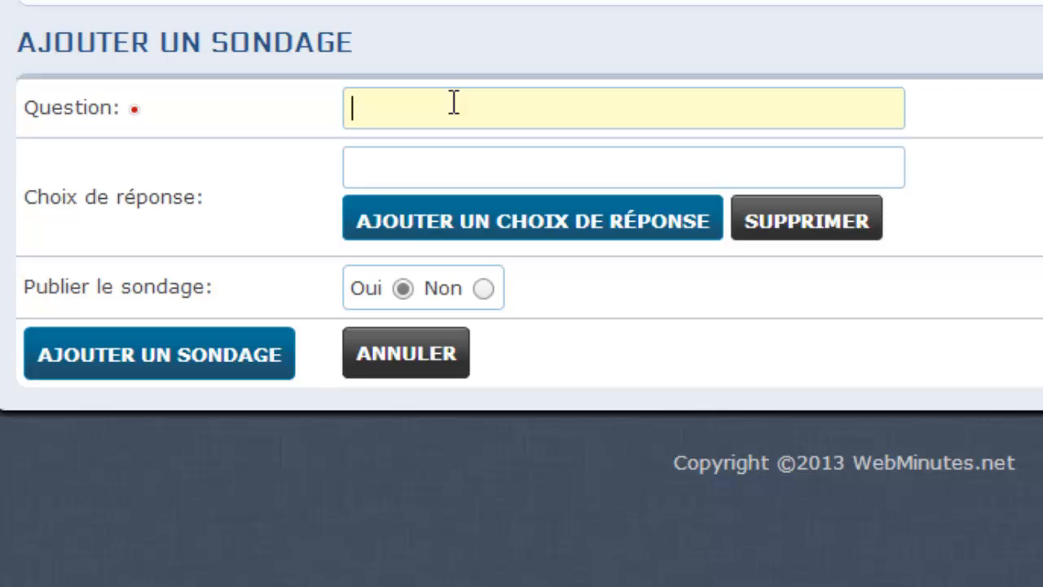
{"action": "type", "text": "Comment"}
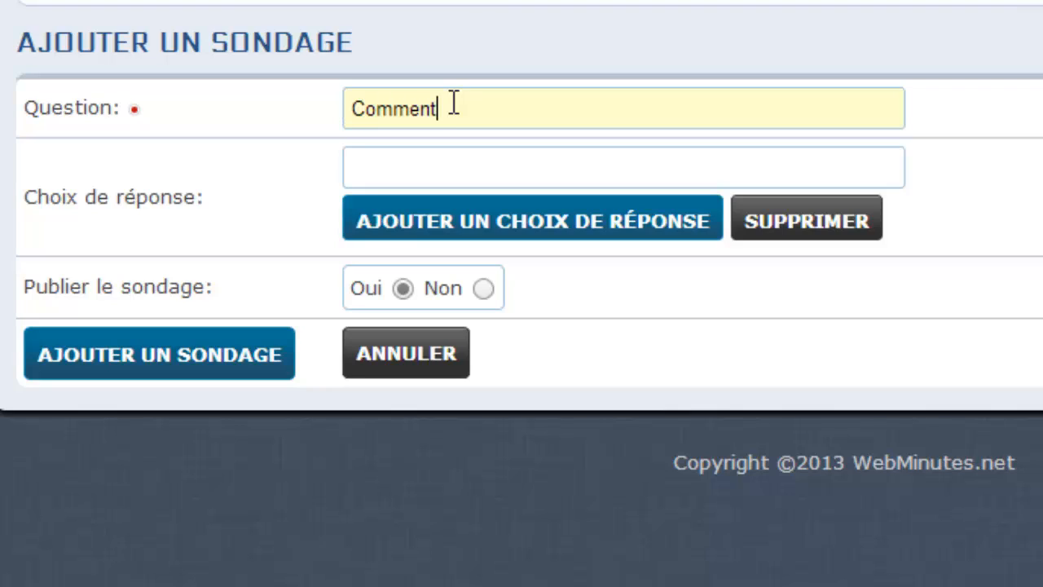
{"action": "type", "text": " avez-vous enetendu"}
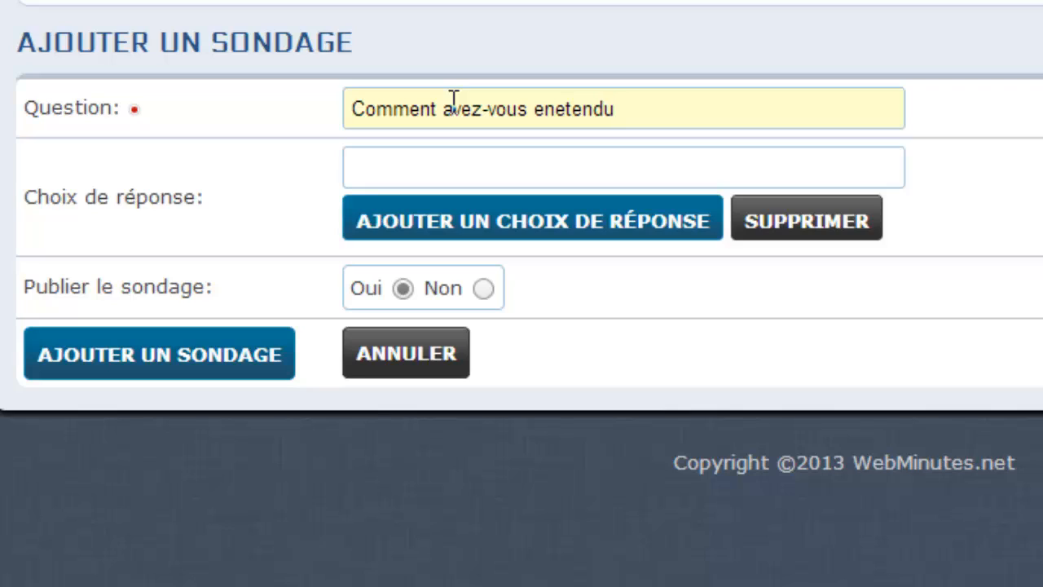
{"action": "key", "text": "BackSpace"}
{"action": "key", "text": "BackSpace"}
{"action": "key", "text": "BackSpace"}
{"action": "key", "text": "BackSpace"}
{"action": "key", "text": "BackSpace"}
{"action": "key", "text": "BackSpace"}
{"action": "type", "text": "te"}
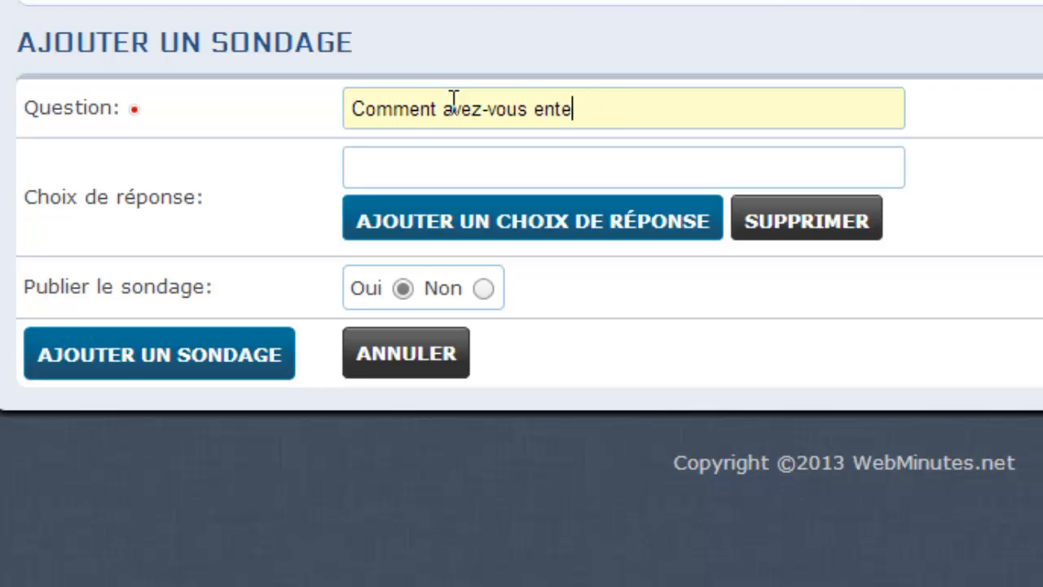
{"action": "type", "text": "ndu p"}
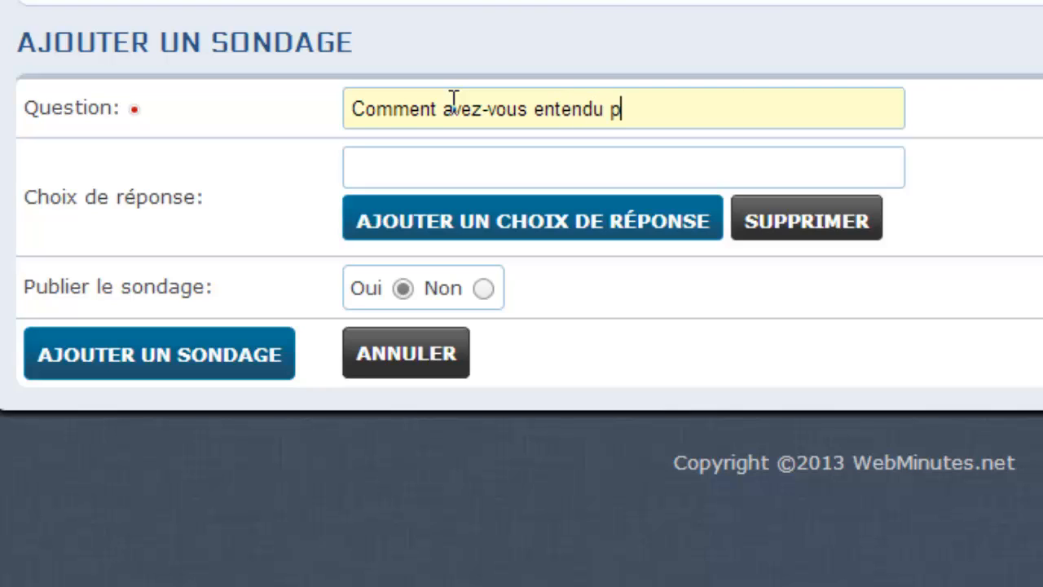
{"action": "type", "text": "arlez de nous "}
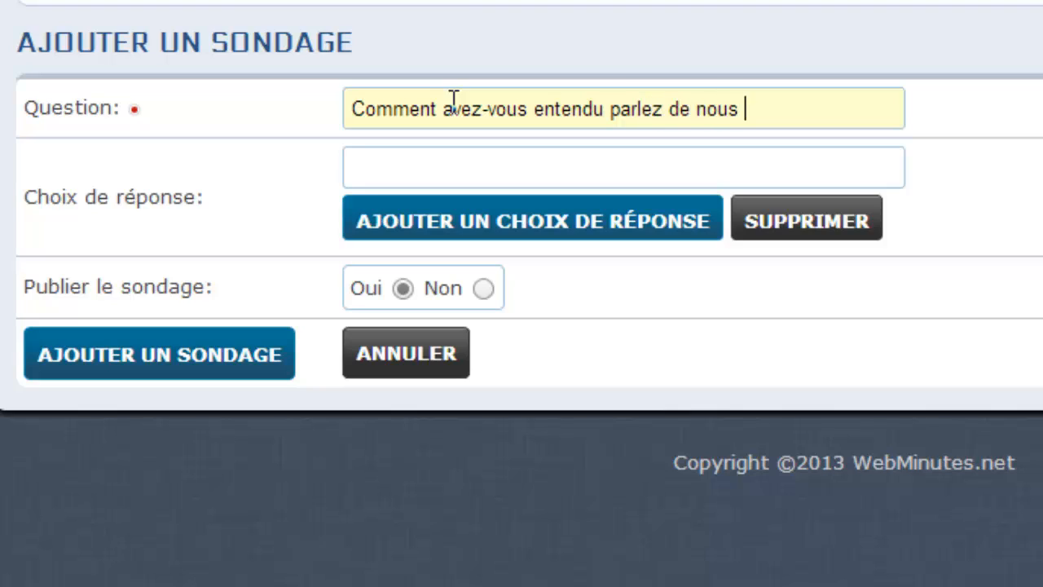
{"action": "type", "text": "?"}
Step: Enter Google as the poll's first answer choice and add Facebook as the second
{"action": "left_click", "coordinate": [559, 163]}
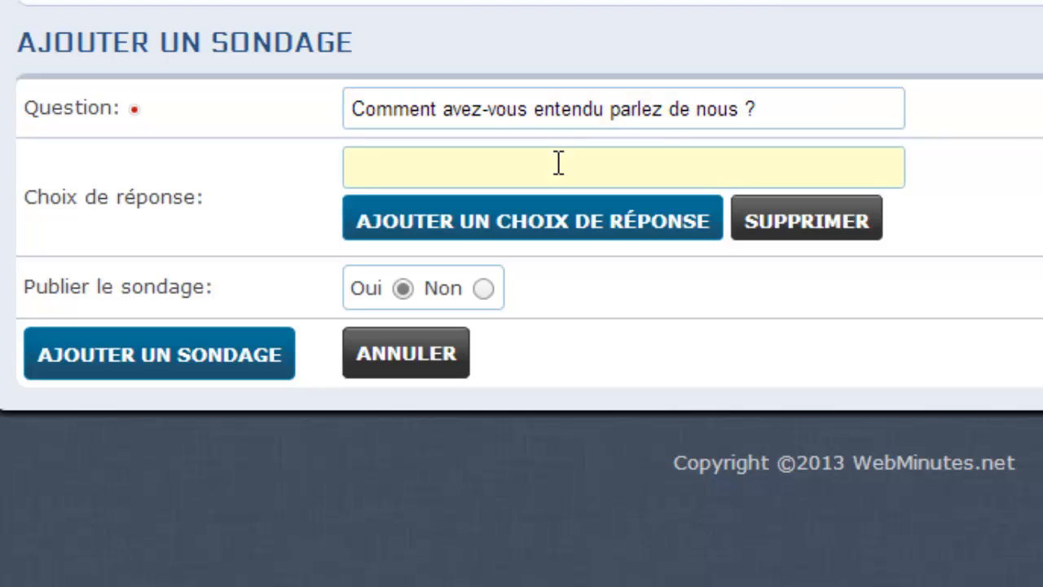
{"action": "type", "text": "Google"}
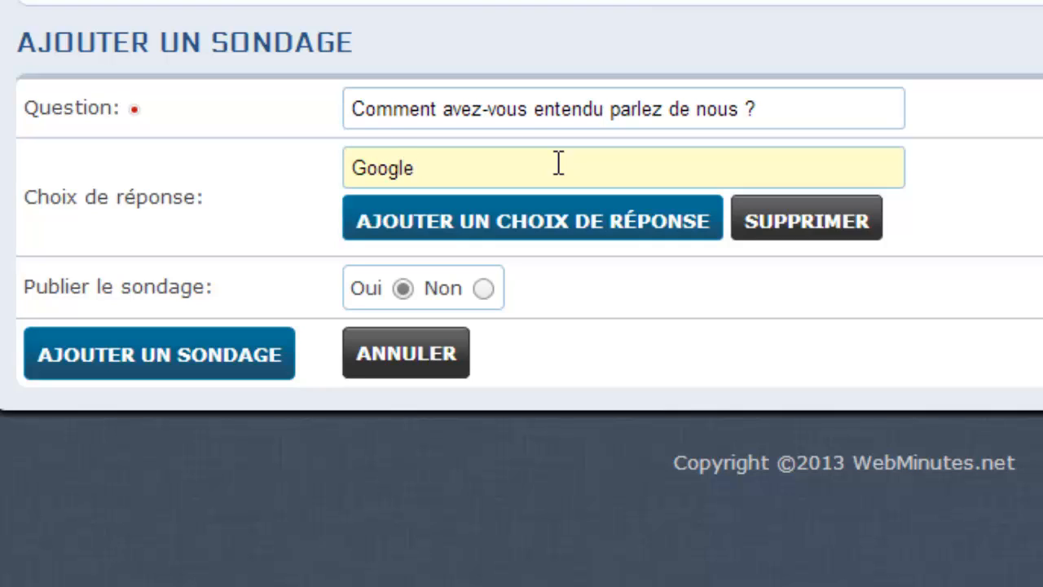
{"action": "left_click", "coordinate": [559, 244]}
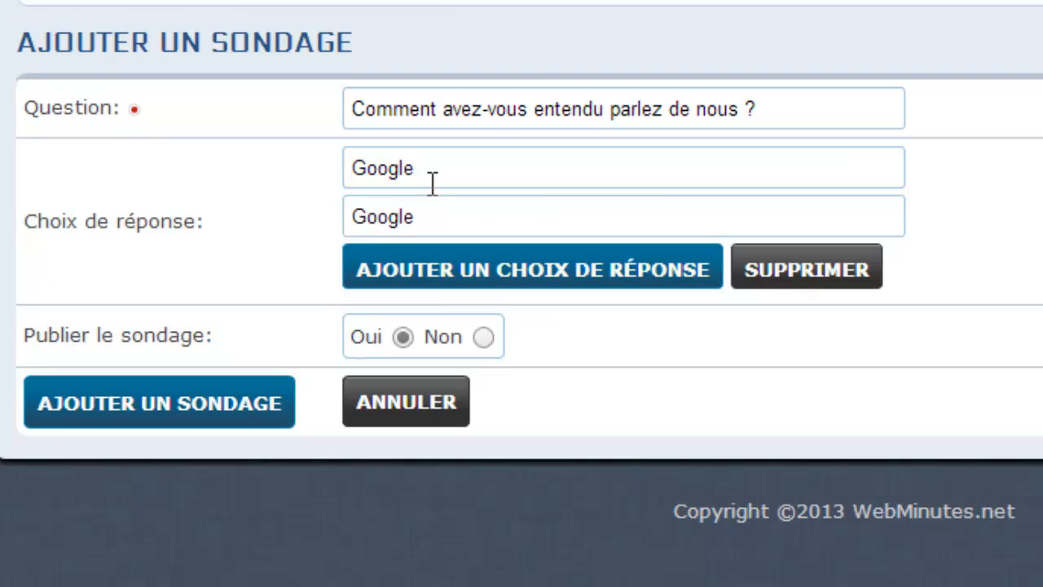
{"action": "double_click", "coordinate": [396, 221]}
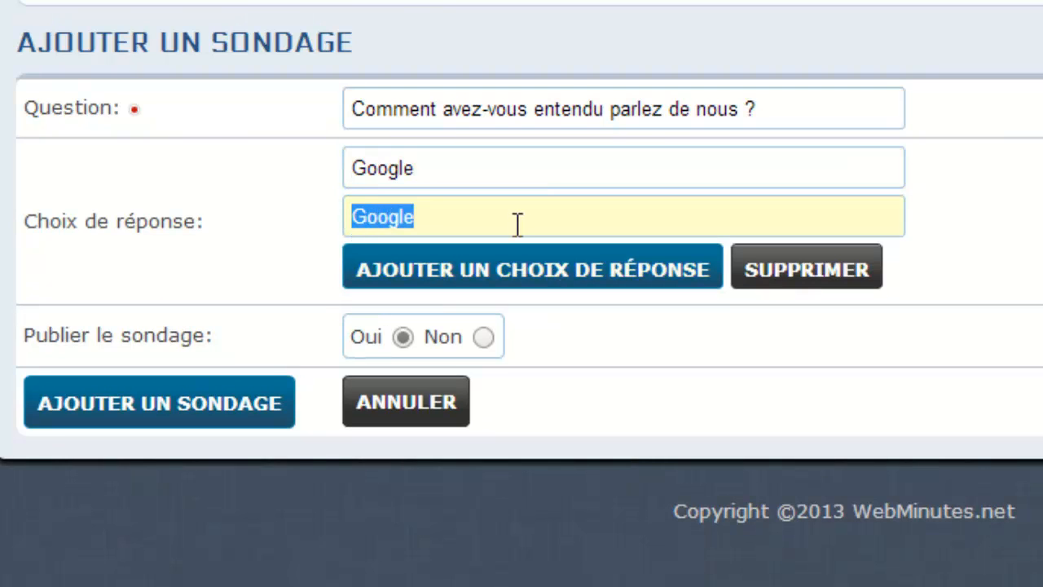
{"action": "type", "text": "Facebook"}
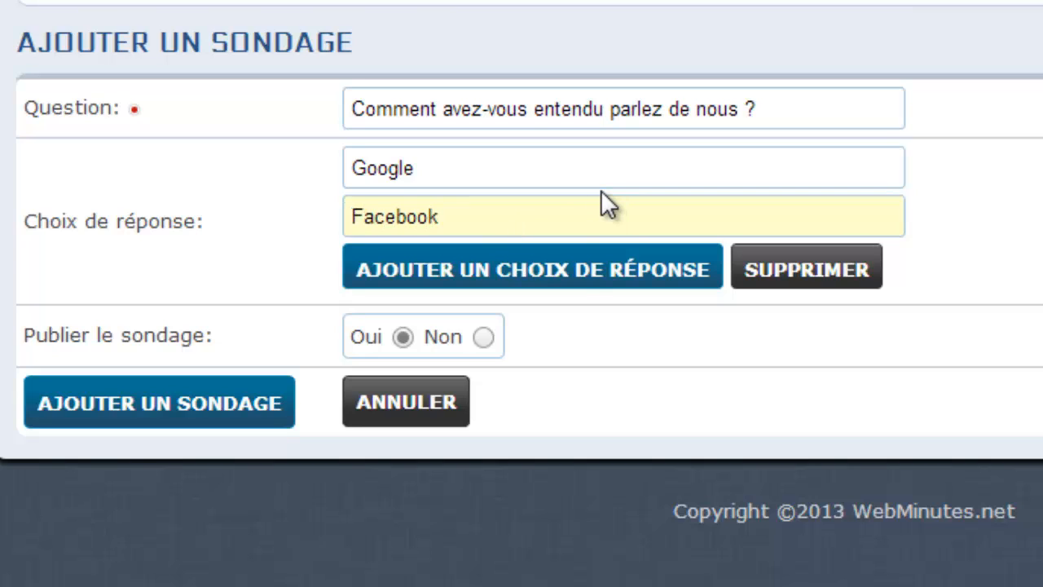
Step: Add a third answer choice to the poll reading Pages Jaunes
{"action": "left_click", "coordinate": [564, 285]}
{"action": "left_click_drag", "start_coordinate": [494, 271], "coordinate": [355, 273]}
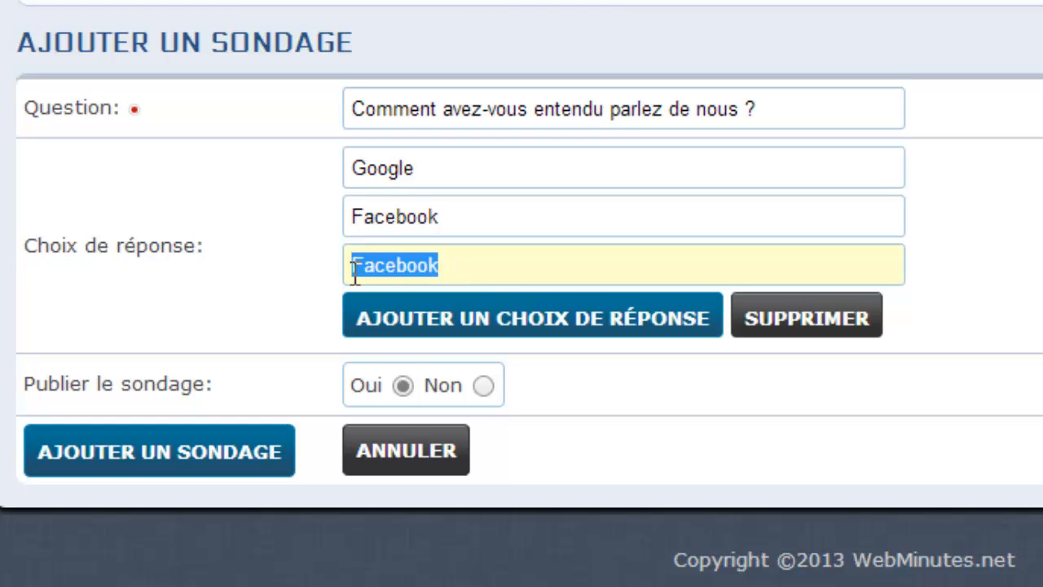
{"action": "type", "text": "Pages "}
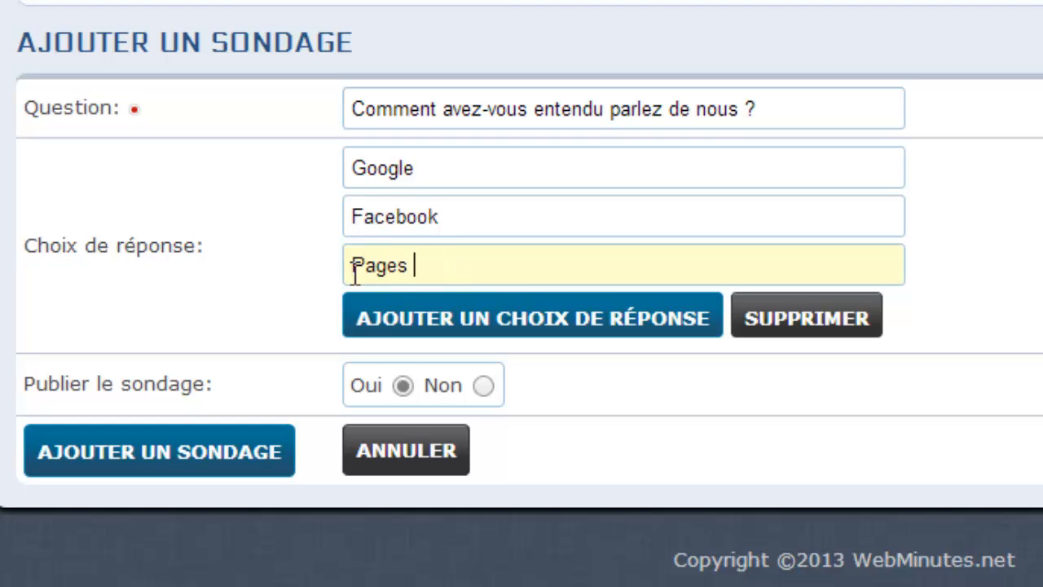
{"action": "type", "text": "Jaune"}
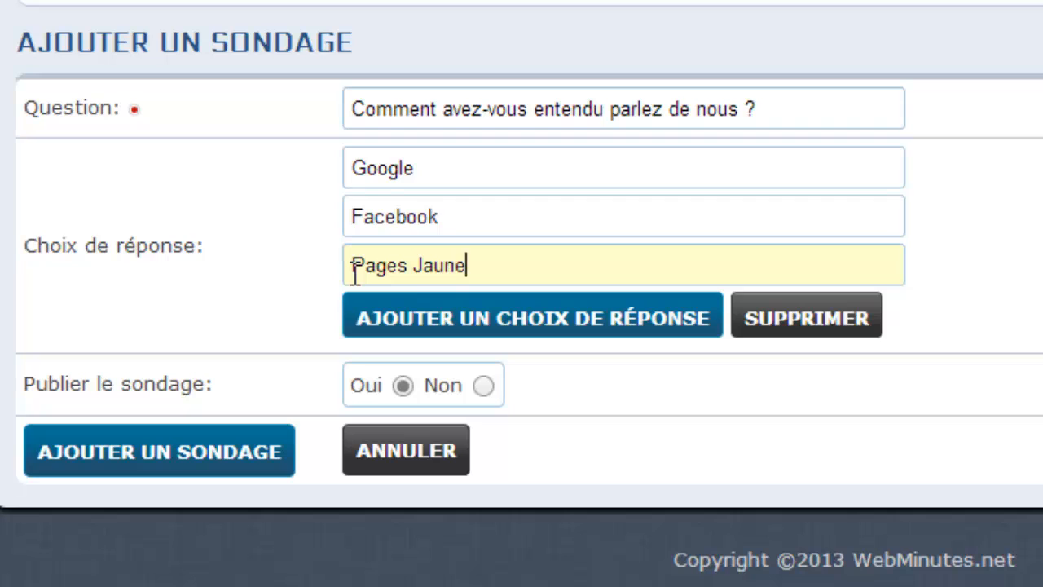
{"action": "type", "text": "s"}
Step: Add a fourth answer choice reading Autres and submit the published poll
{"action": "left_click", "coordinate": [430, 319]}
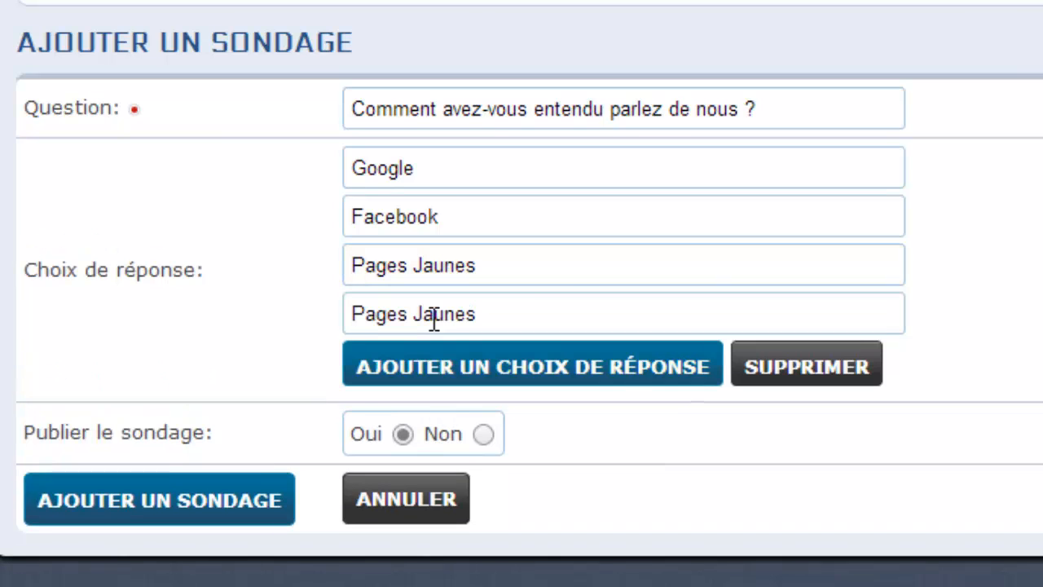
{"action": "left_click_drag", "start_coordinate": [529, 312], "coordinate": [348, 320]}
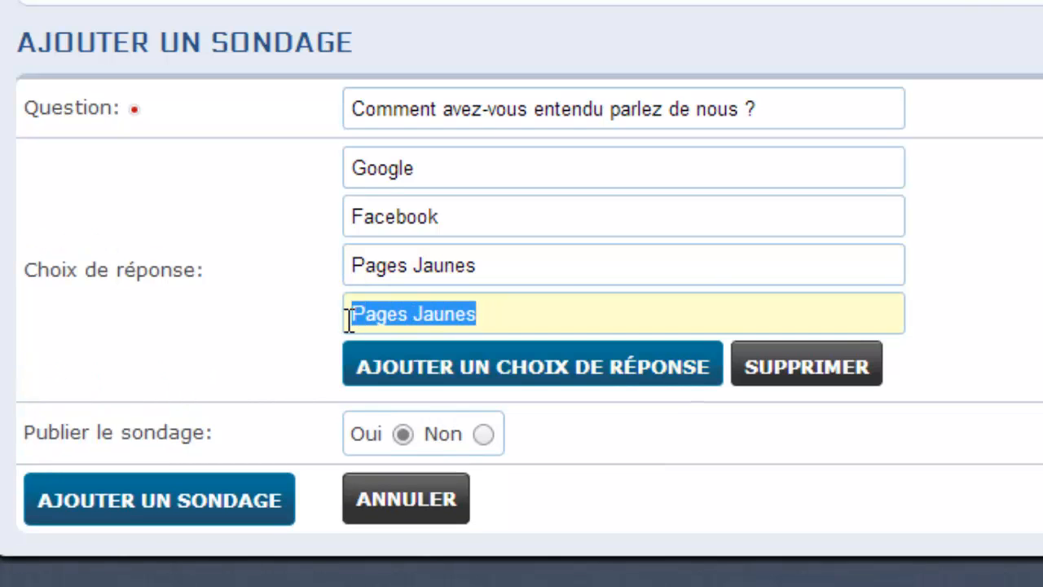
{"action": "type", "text": "Autres"}
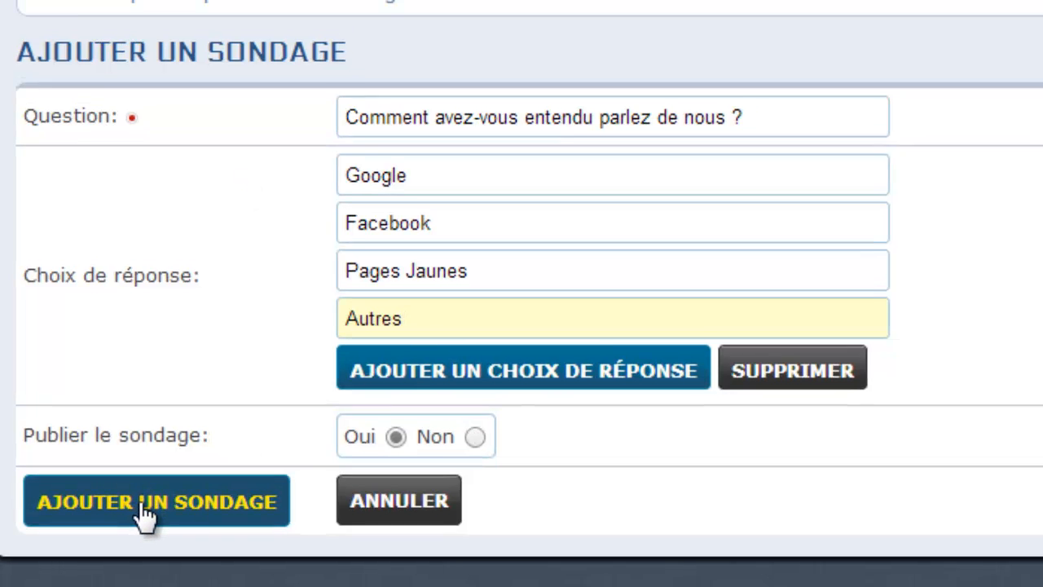
{"action": "left_click", "coordinate": [148, 511]}
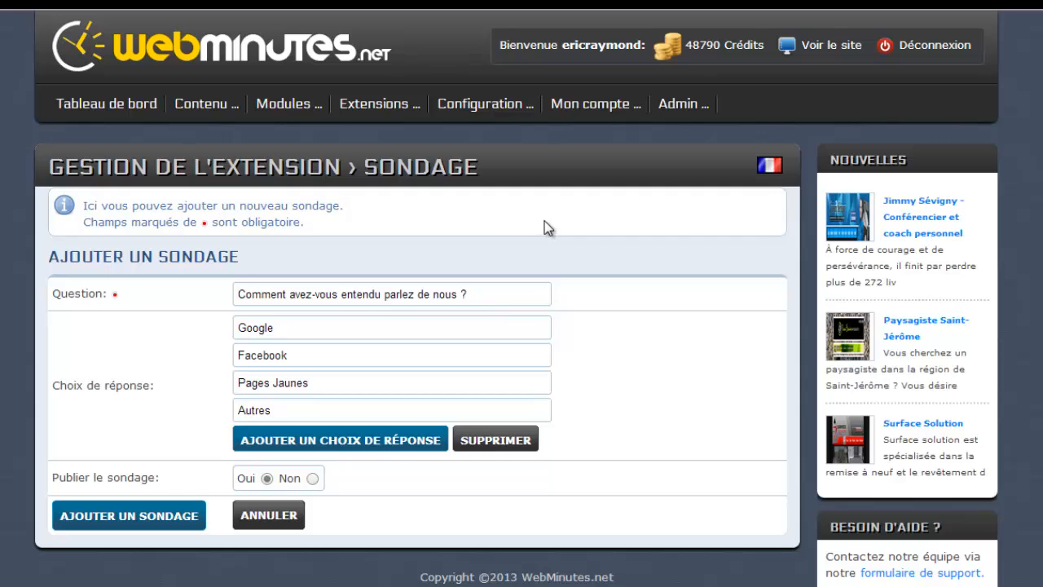
Step: View the live site and look through the home page from banner to comment form for the poll
{"action": "left_click", "coordinate": [818, 49]}
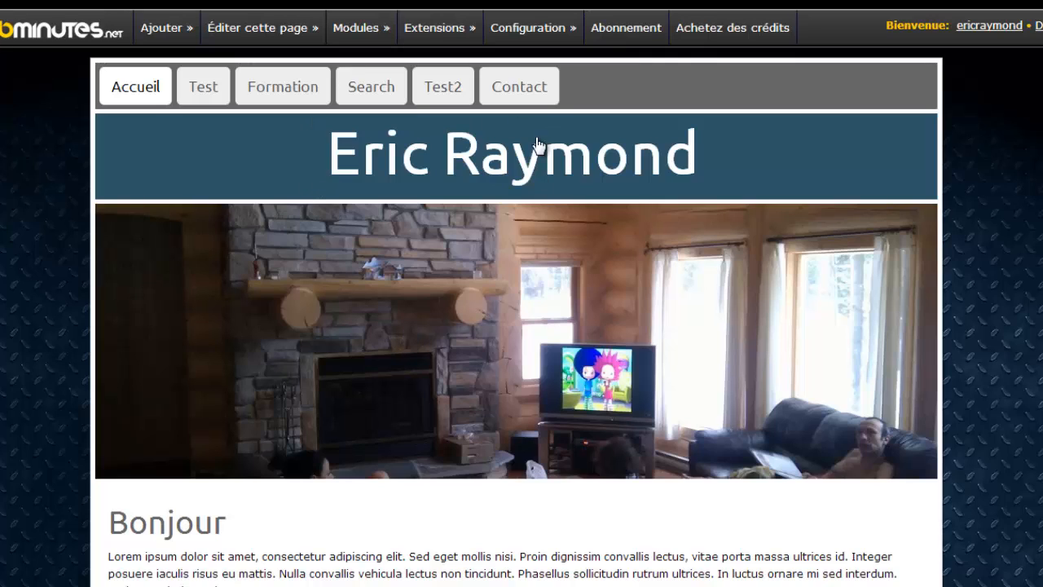
{"action": "scroll", "coordinate": [478, 338], "scroll_direction": "down", "scroll_amount": 2}
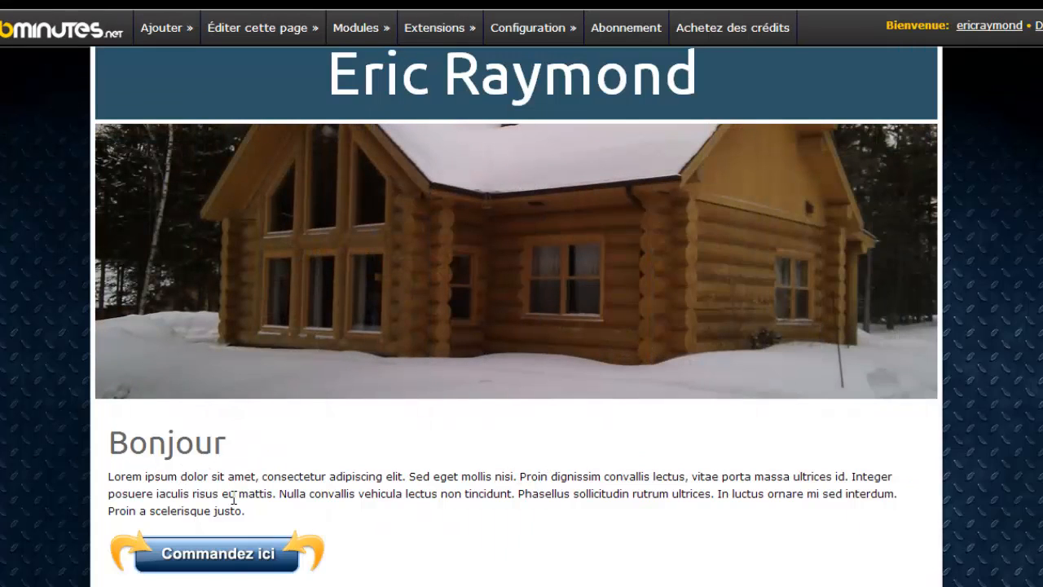
{"action": "scroll", "coordinate": [389, 477], "scroll_direction": "down", "scroll_amount": 8}
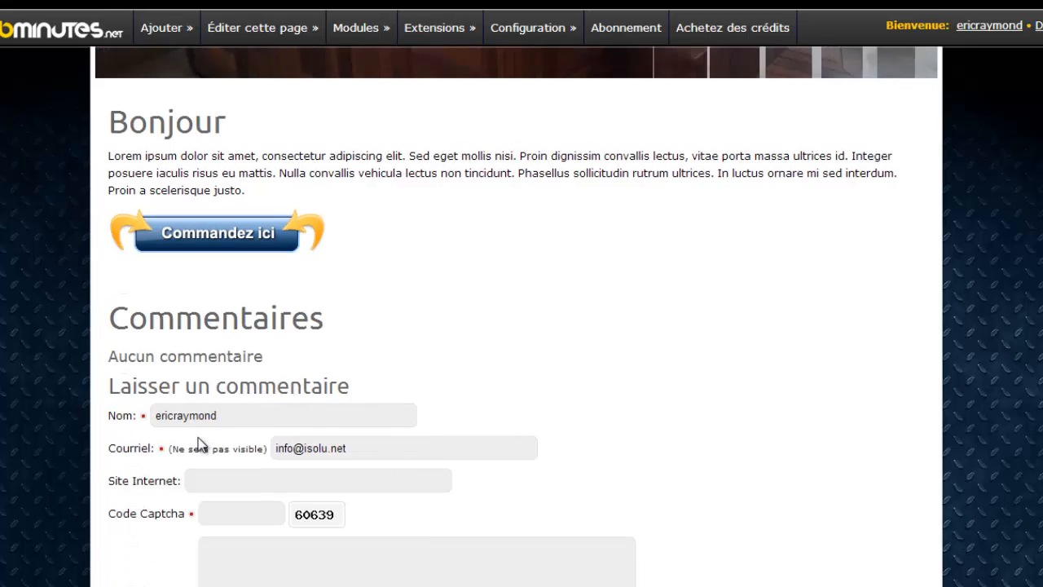
{"action": "scroll", "coordinate": [231, 426], "scroll_direction": "down", "scroll_amount": 4}
{"action": "scroll", "coordinate": [245, 426], "scroll_direction": "up", "scroll_amount": 14}
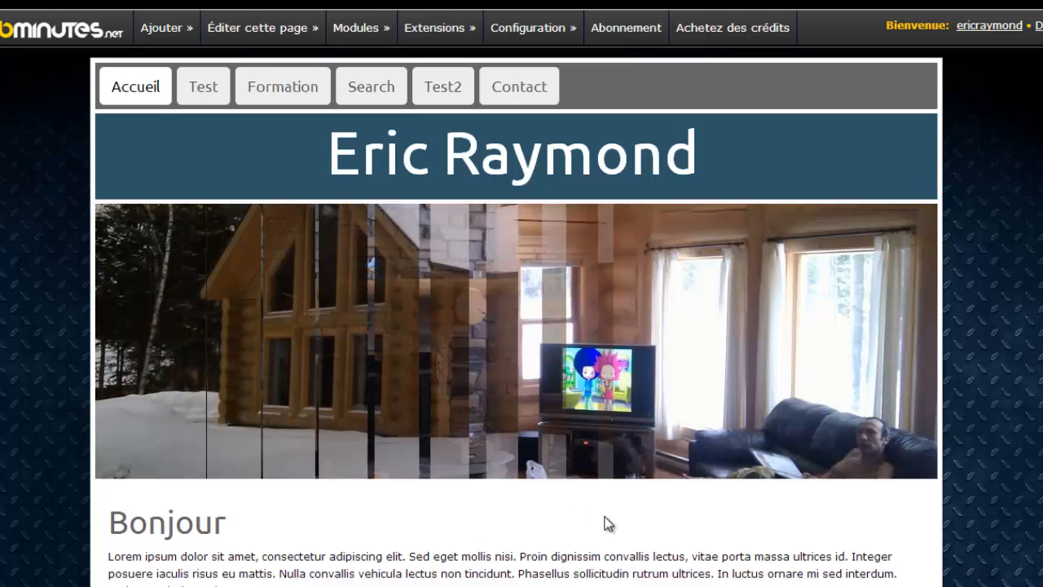
Step: Open the page layout manager for the Accueil page from the live site
{"action": "mouse_move", "coordinate": [536, 29]}
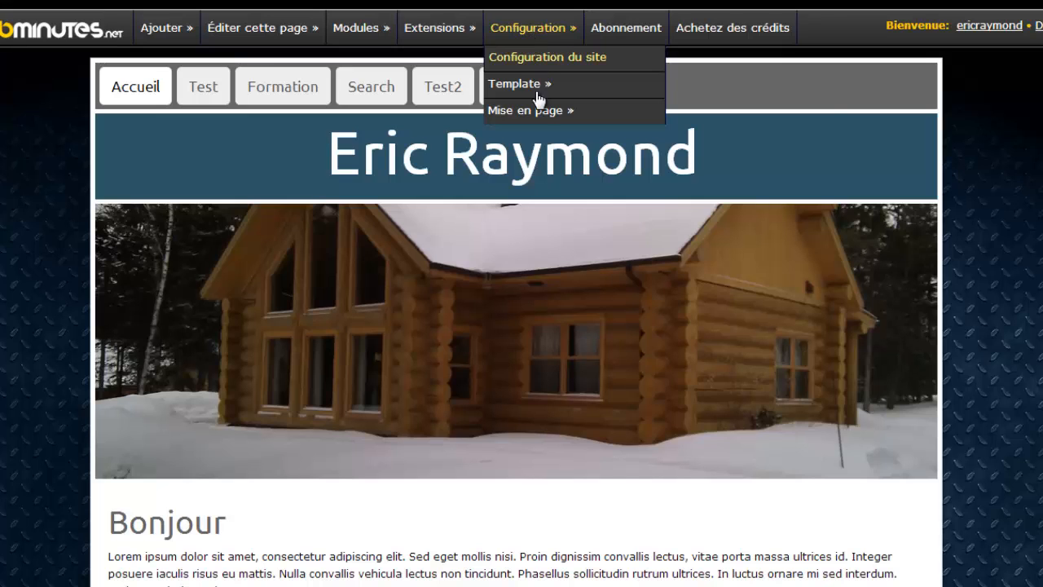
{"action": "mouse_move", "coordinate": [531, 114]}
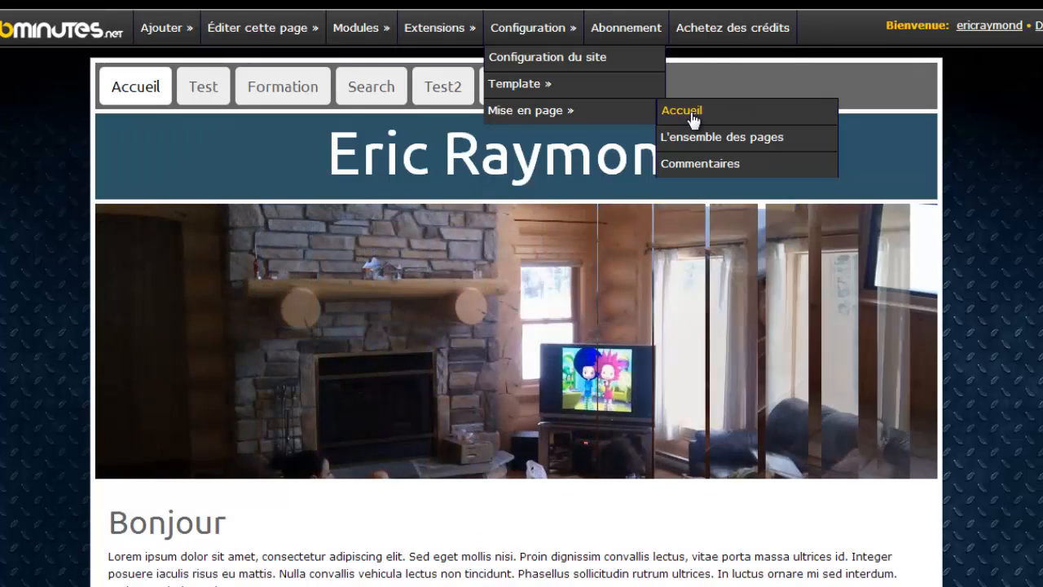
{"action": "left_click", "coordinate": [691, 119]}
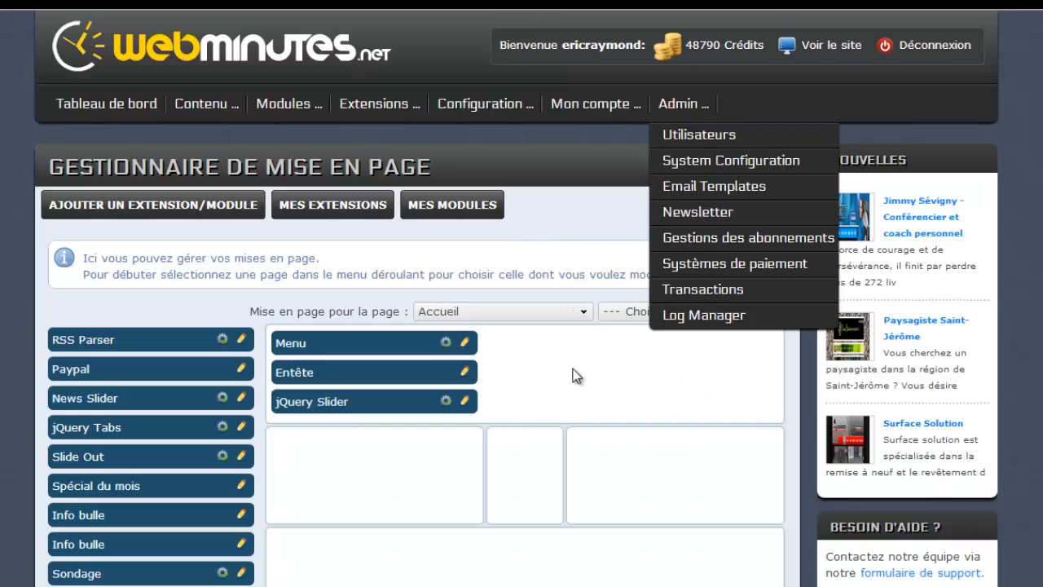
{"action": "scroll", "coordinate": [534, 412], "scroll_direction": "down", "scroll_amount": 3}
{"action": "scroll", "coordinate": [531, 408], "scroll_direction": "up", "scroll_amount": 3}
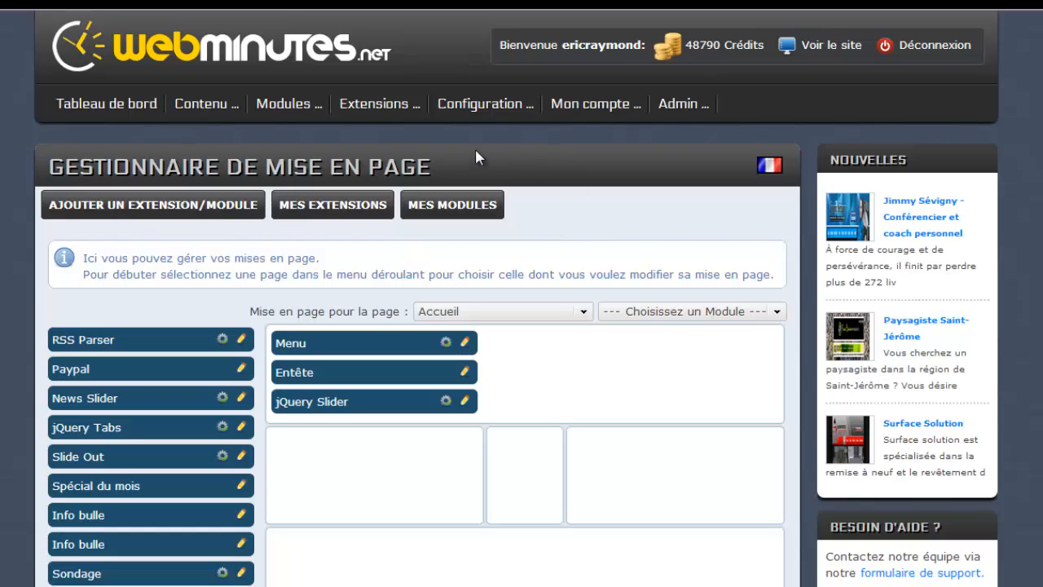
Step: Reopen the layout manager, select the Accueil page and place the Sondage extension in the full-width zone beneath the three columns
{"action": "mouse_move", "coordinate": [477, 108]}
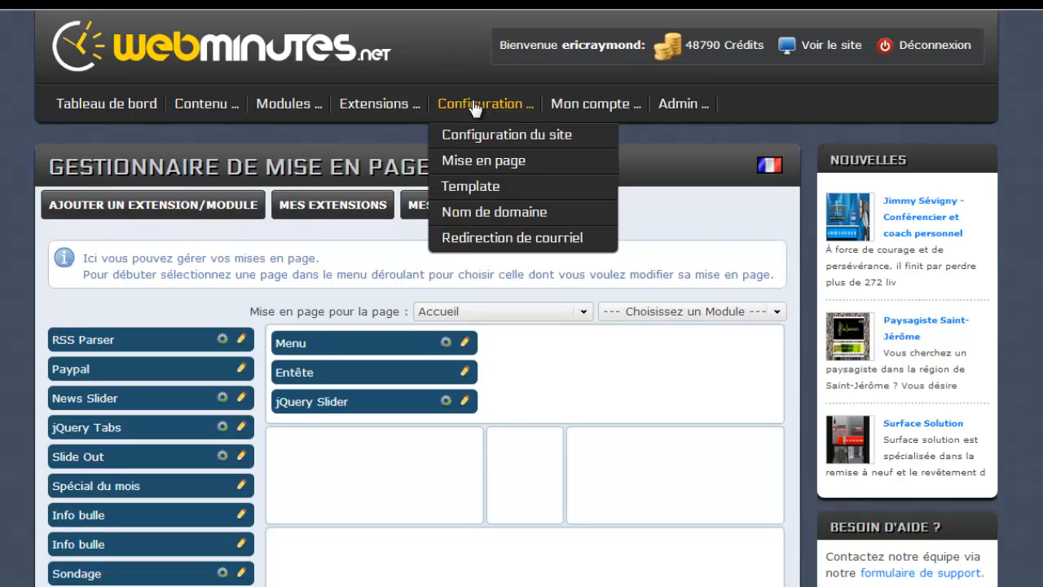
{"action": "left_click", "coordinate": [494, 166]}
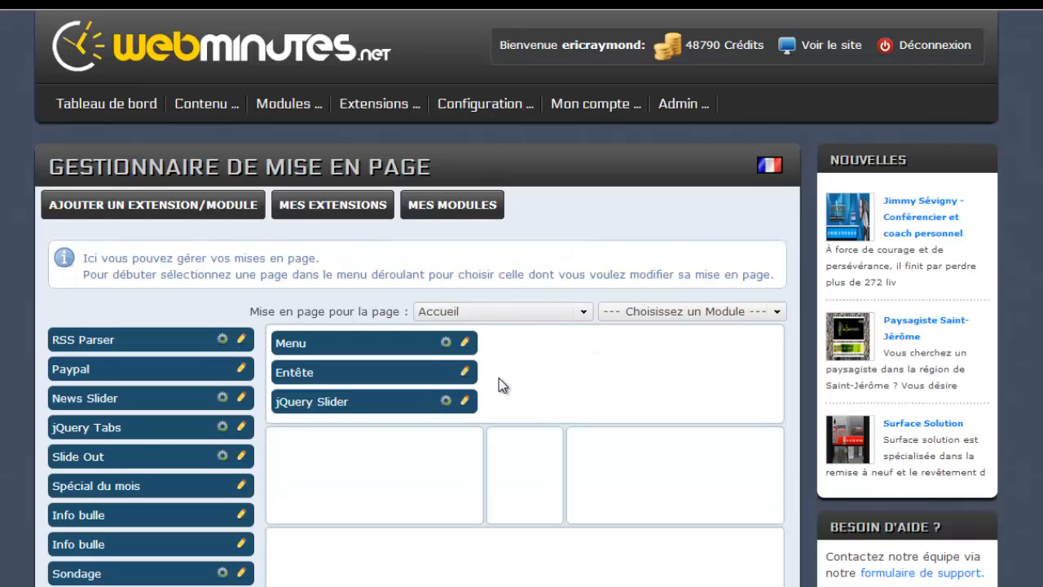
{"action": "scroll", "coordinate": [499, 377], "scroll_direction": "down", "scroll_amount": 1}
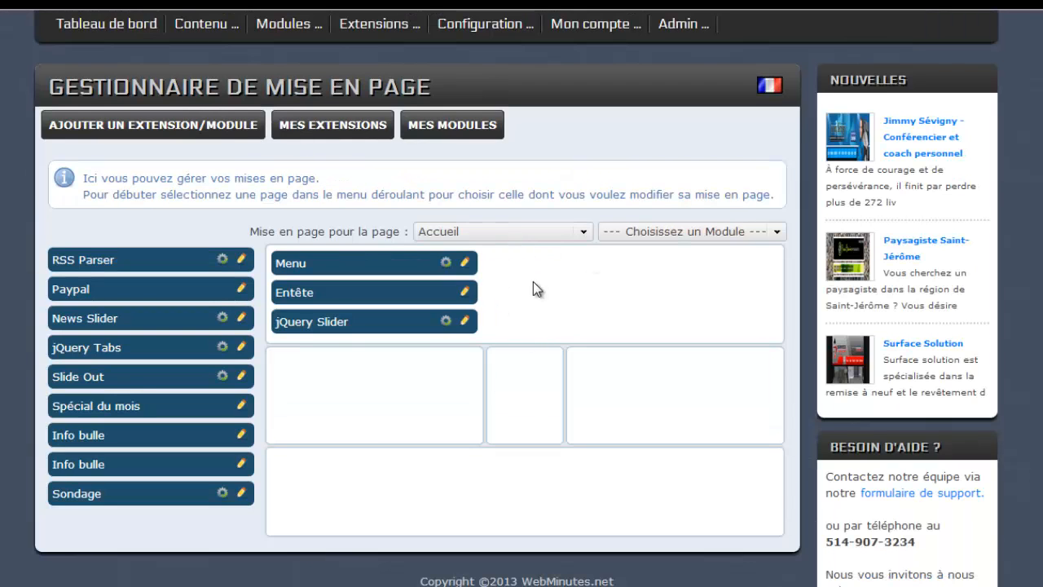
{"action": "left_click", "coordinate": [584, 231]}
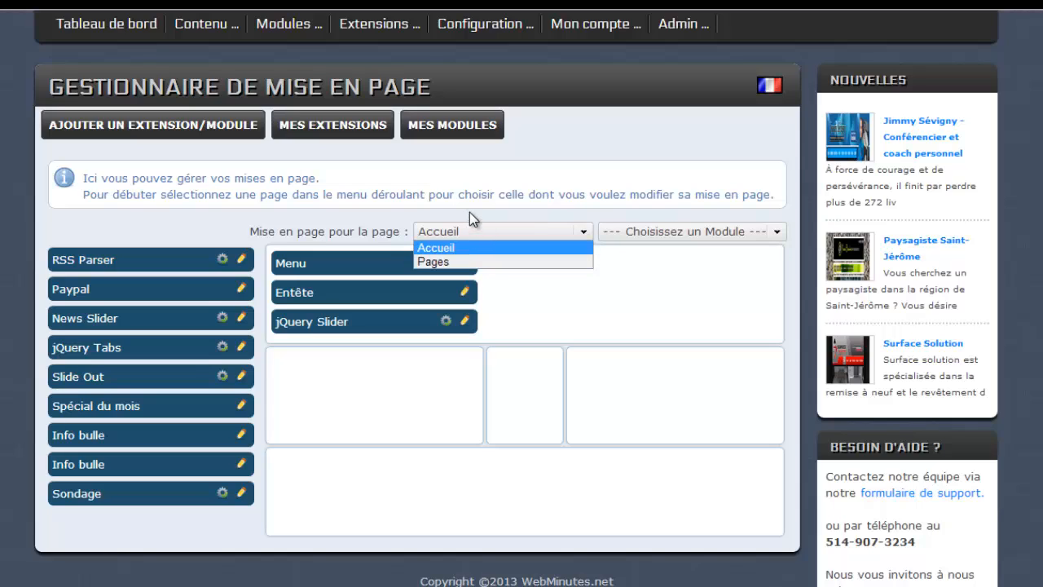
{"action": "left_click", "coordinate": [433, 247]}
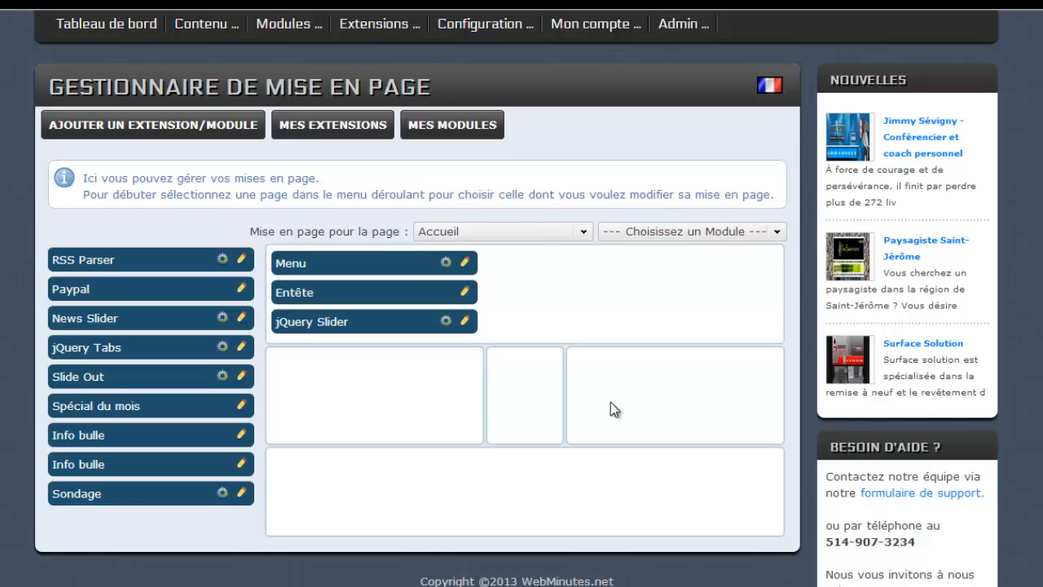
{"action": "left_click_drag", "start_coordinate": [121, 494], "coordinate": [361, 477]}
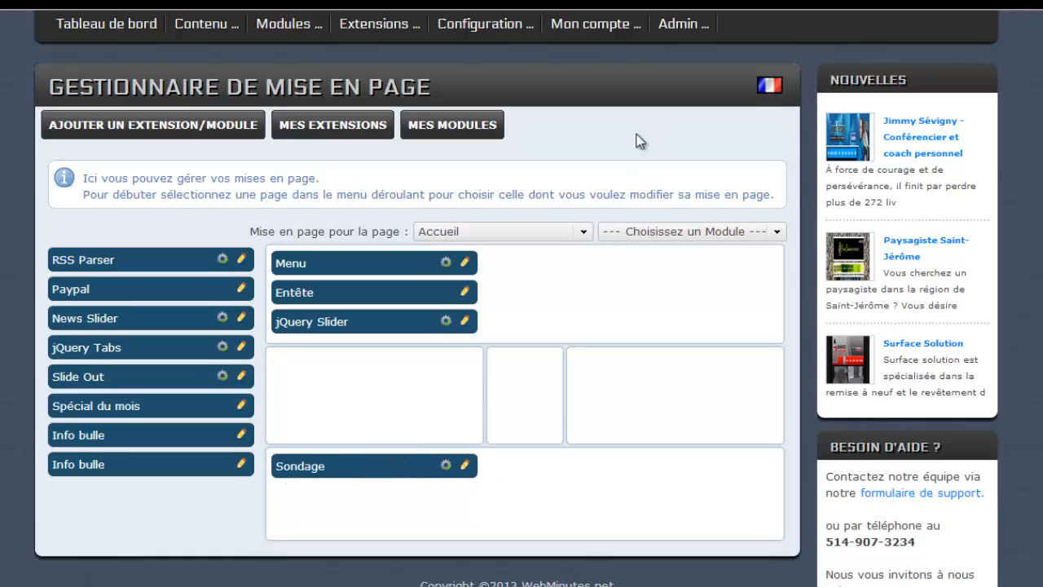
Step: View the live site and check how the poll is displayed at the foot of the home page
{"action": "scroll", "coordinate": [639, 137], "scroll_direction": "up", "scroll_amount": 1}
{"action": "left_click", "coordinate": [831, 46]}
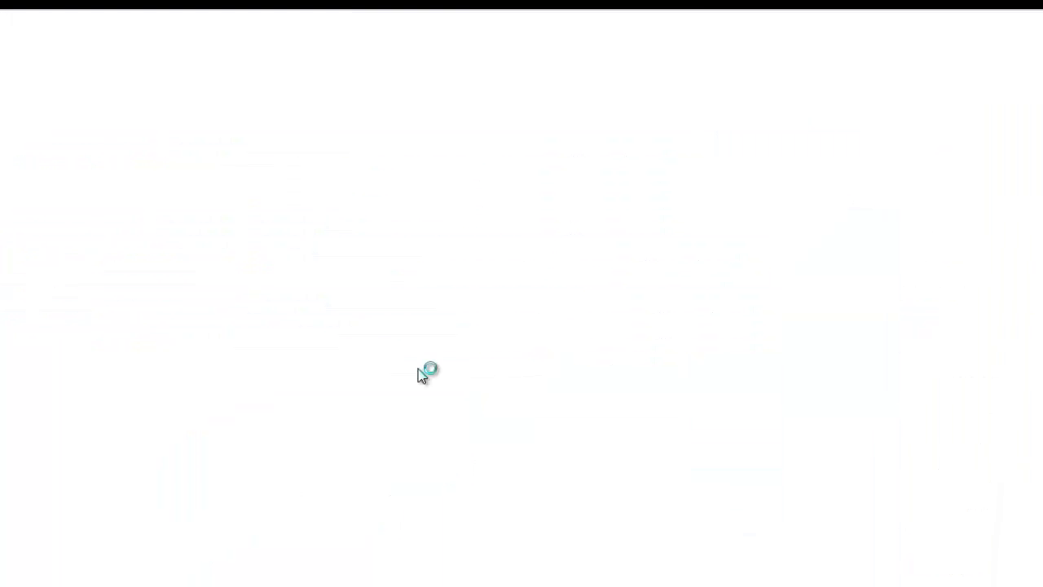
{"action": "scroll", "coordinate": [484, 324], "scroll_direction": "down", "scroll_amount": 4}
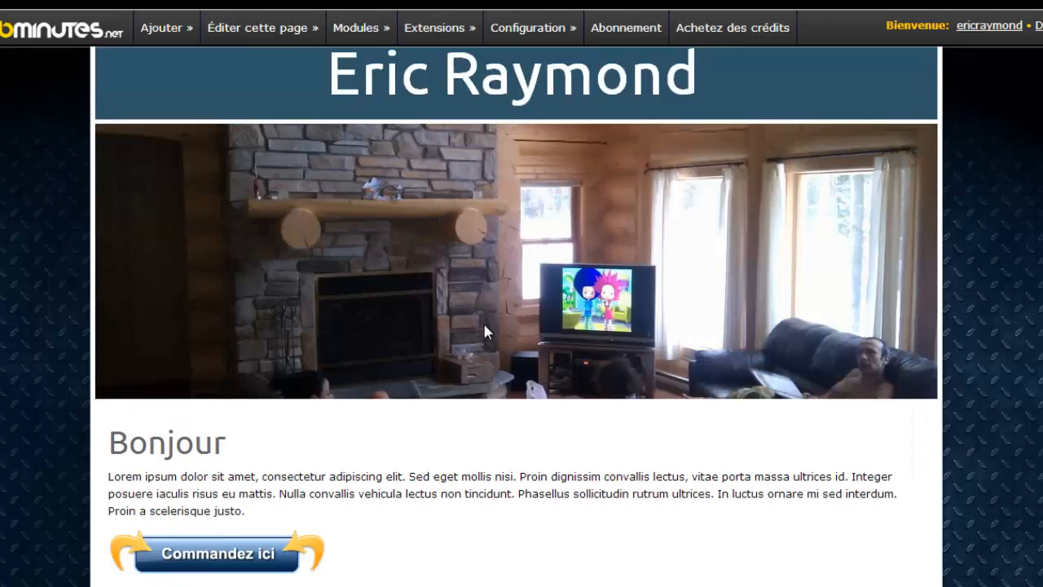
{"action": "scroll", "coordinate": [483, 333], "scroll_direction": "down", "scroll_amount": 6}
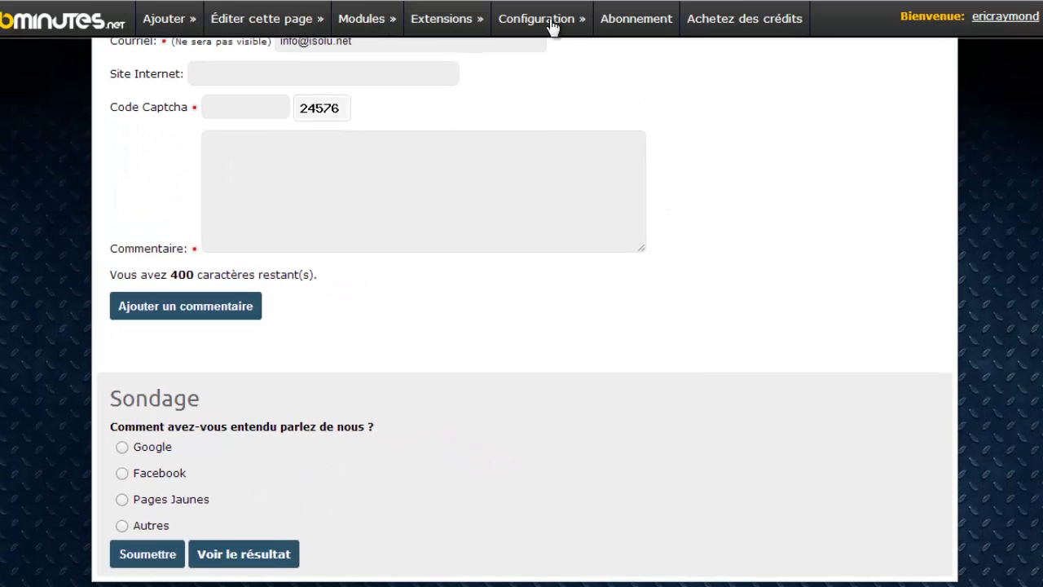
Step: Move the Sondage extension from the bottom zone to the right-hand column of the Accueil page layout
{"action": "mouse_move", "coordinate": [552, 22]}
{"action": "mouse_move", "coordinate": [561, 110]}
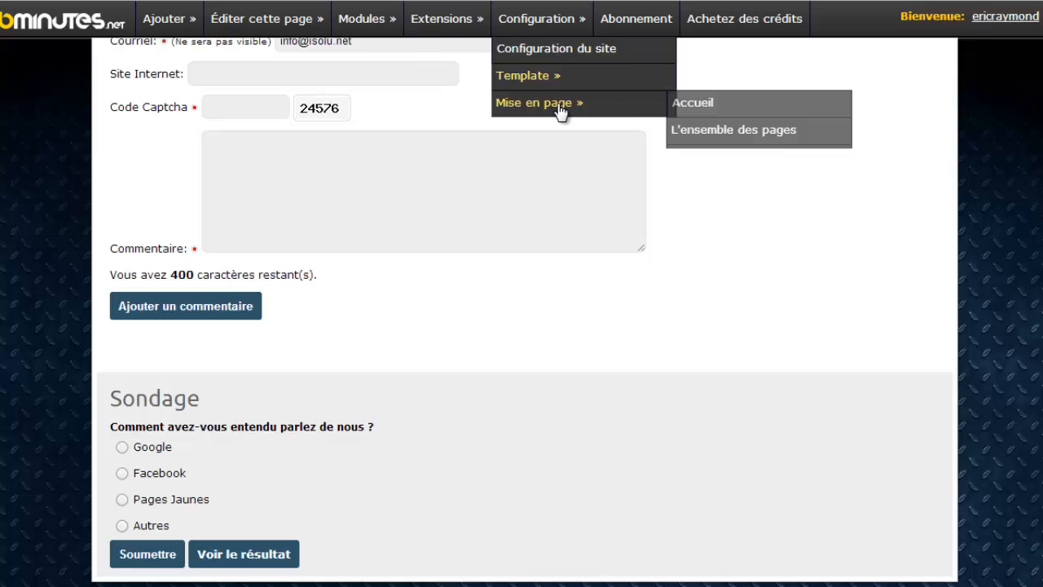
{"action": "left_click", "coordinate": [699, 109]}
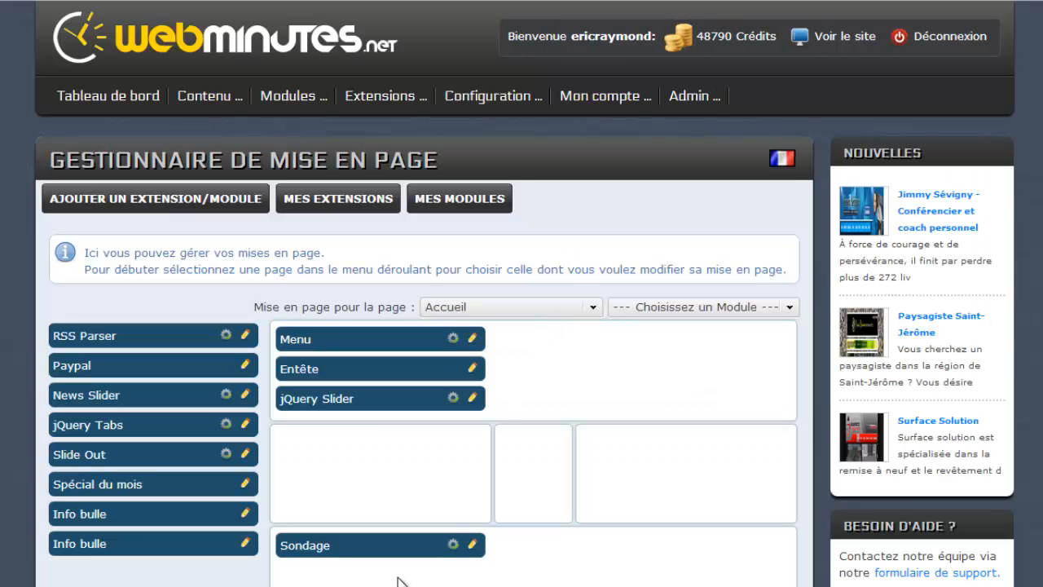
{"action": "left_click_drag", "start_coordinate": [370, 545], "coordinate": [676, 445]}
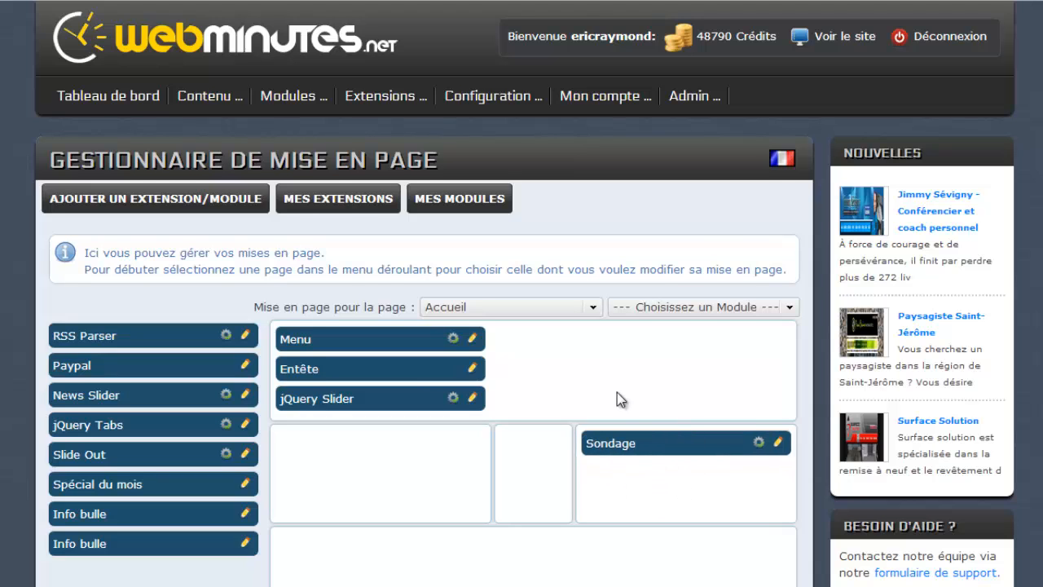
{"action": "scroll", "coordinate": [530, 402], "scroll_direction": "down", "scroll_amount": 3}
{"action": "scroll", "coordinate": [489, 375], "scroll_direction": "up", "scroll_amount": 3}
Step: View the live site and examine the poll's question and answer choices beside the Bonjour text
{"action": "left_click", "coordinate": [835, 46]}
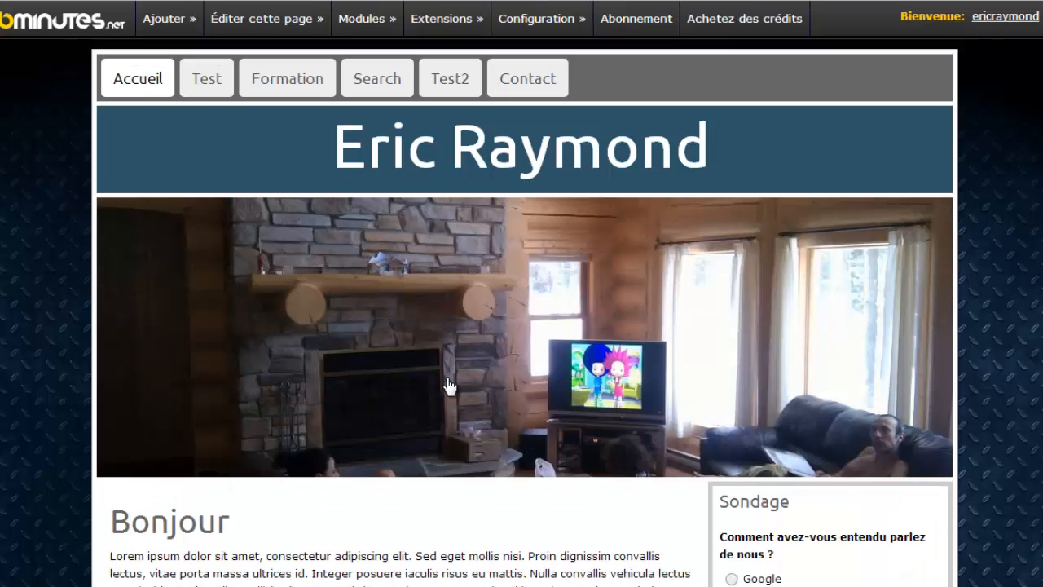
{"action": "scroll", "coordinate": [548, 368], "scroll_direction": "down", "scroll_amount": 3}
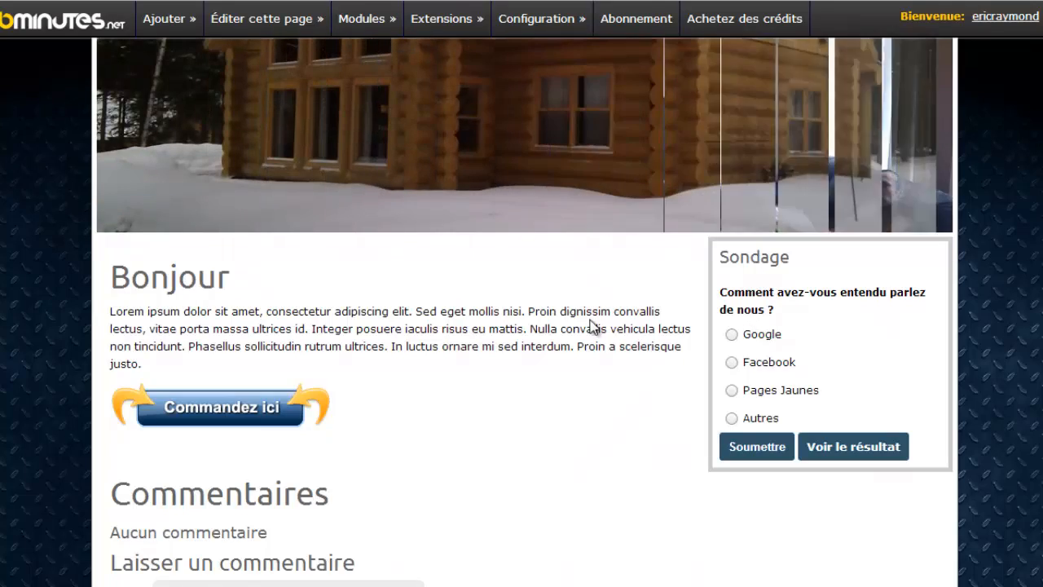
{"action": "scroll", "coordinate": [581, 322], "scroll_direction": "down", "scroll_amount": 2}
{"action": "scroll", "coordinate": [582, 322], "scroll_direction": "up", "scroll_amount": 2}
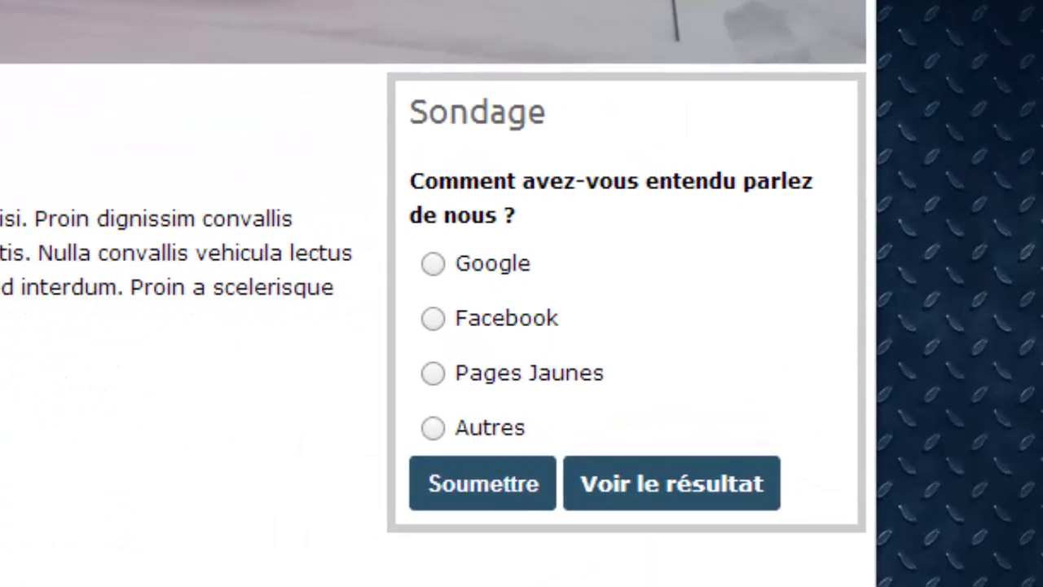
{"action": "scroll", "coordinate": [52, 232], "scroll_direction": "down", "scroll_amount": 2}
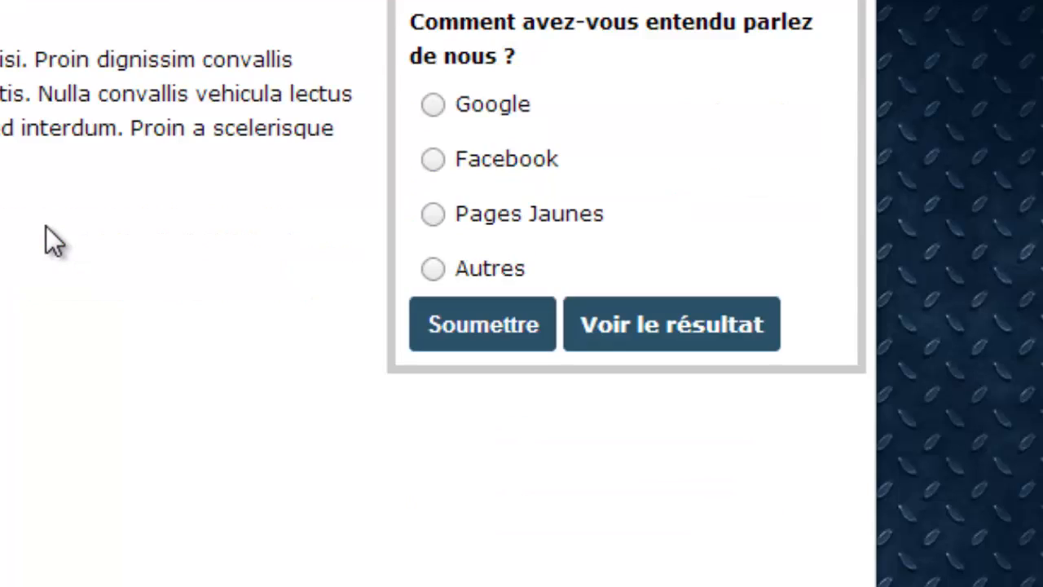
Step: Choose Facebook as the answer in the home page poll and submit the vote
{"action": "left_click", "coordinate": [437, 105]}
{"action": "left_click", "coordinate": [435, 161]}
{"action": "left_click", "coordinate": [434, 214]}
{"action": "left_click", "coordinate": [436, 159]}
{"action": "left_click", "coordinate": [505, 342]}
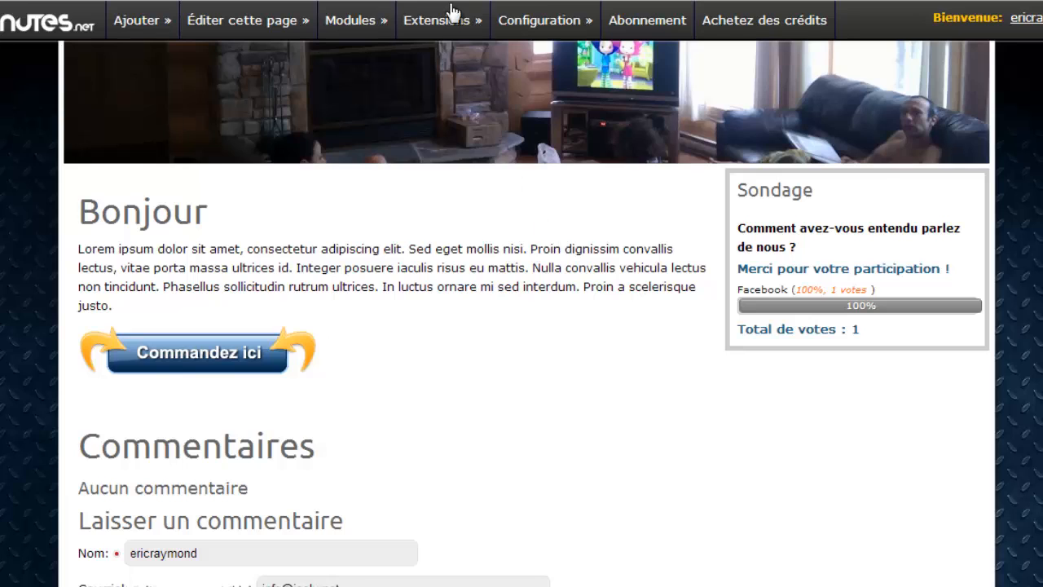
Step: Open the Sondage extension's management page, view the poll's voting results and close them
{"action": "mouse_move", "coordinate": [445, 31]}
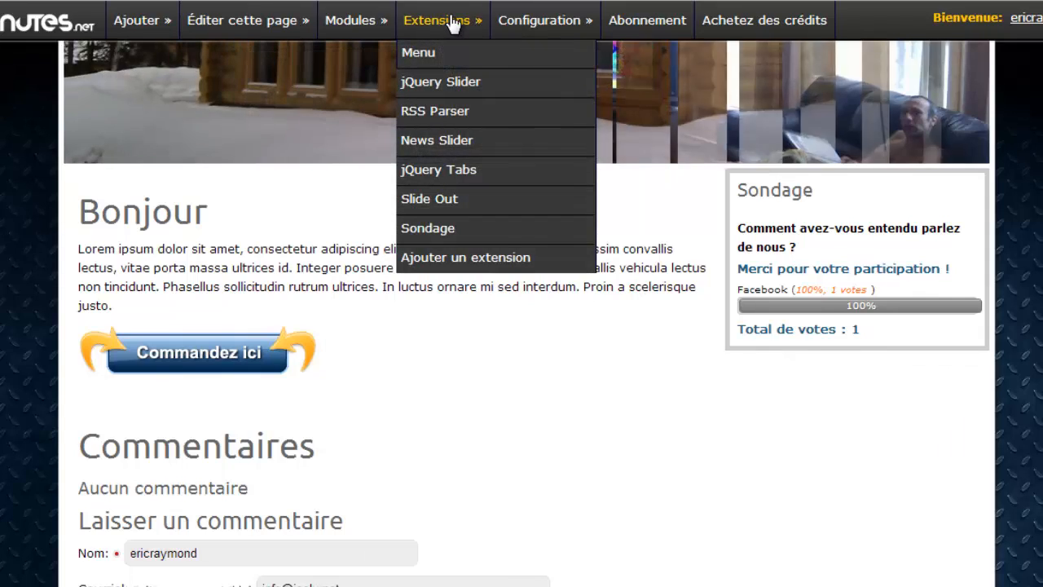
{"action": "left_click", "coordinate": [438, 231]}
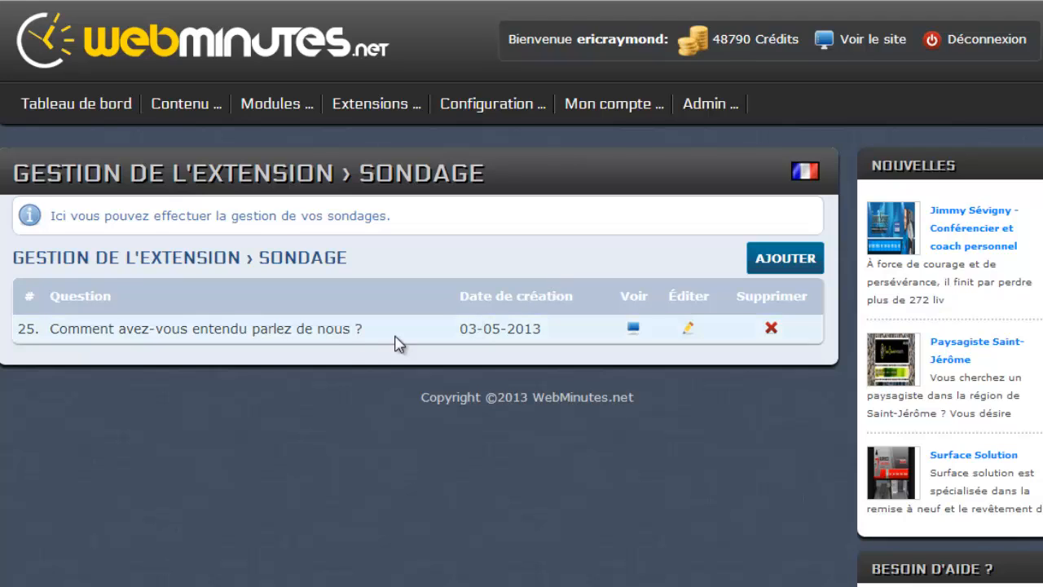
{"action": "left_click", "coordinate": [633, 330]}
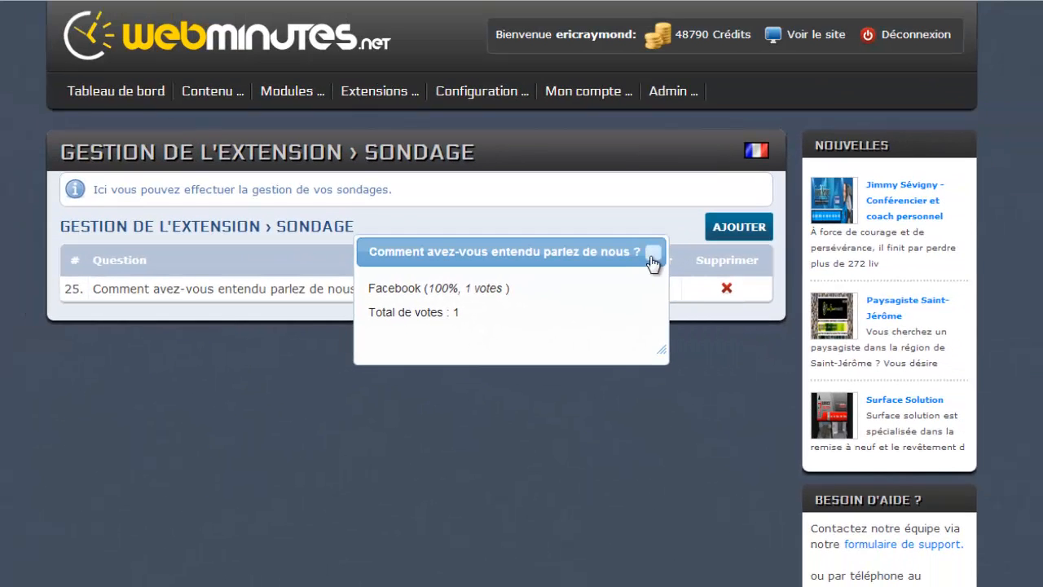
{"action": "left_click", "coordinate": [726, 206]}
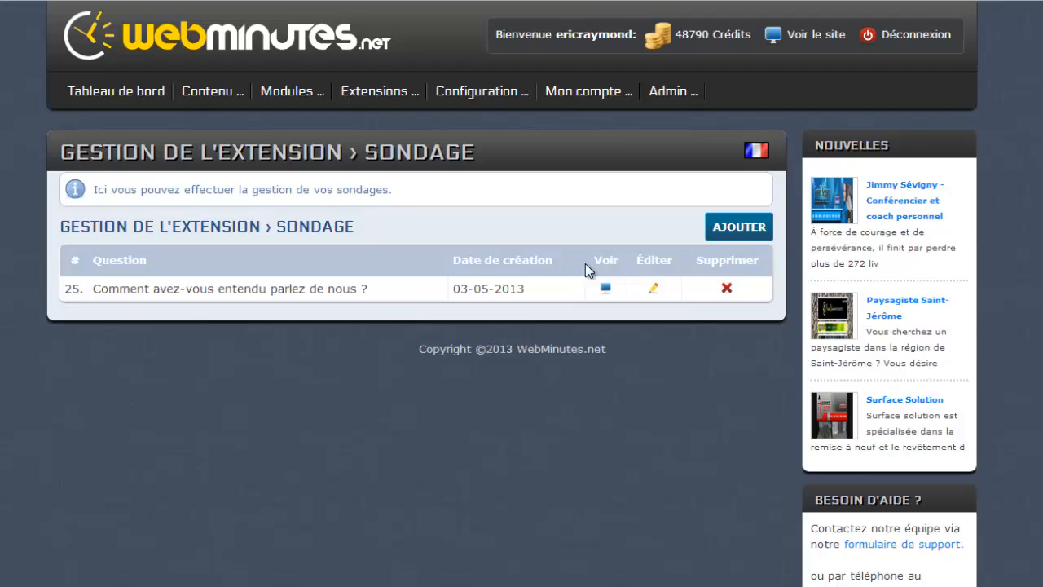
Step: Open the poll for editing and reorder its answer choices to Facebook, Google, Pages Jaunes, Autres
{"action": "left_click", "coordinate": [652, 291]}
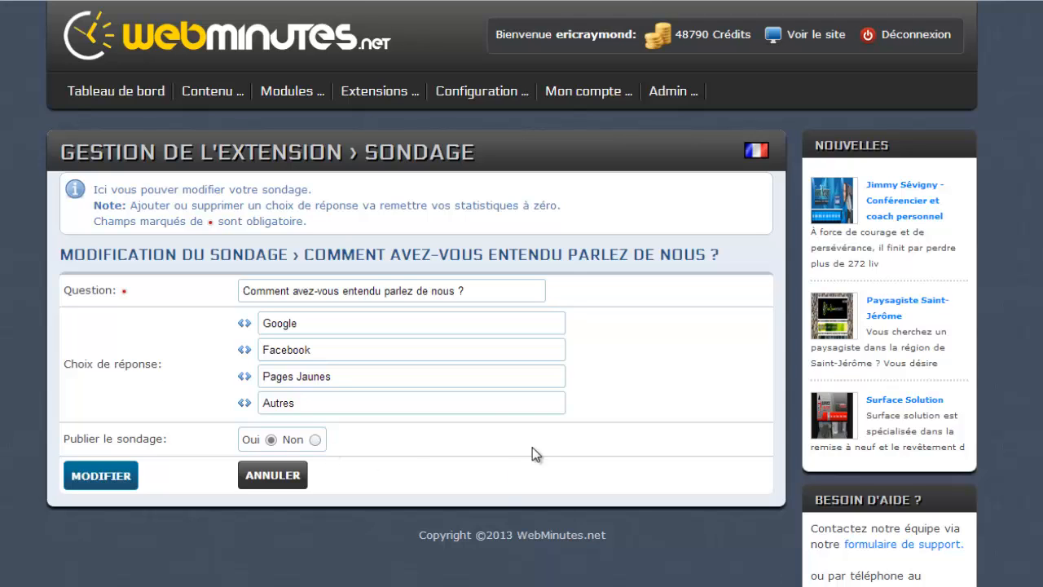
{"action": "left_click", "coordinate": [266, 483]}
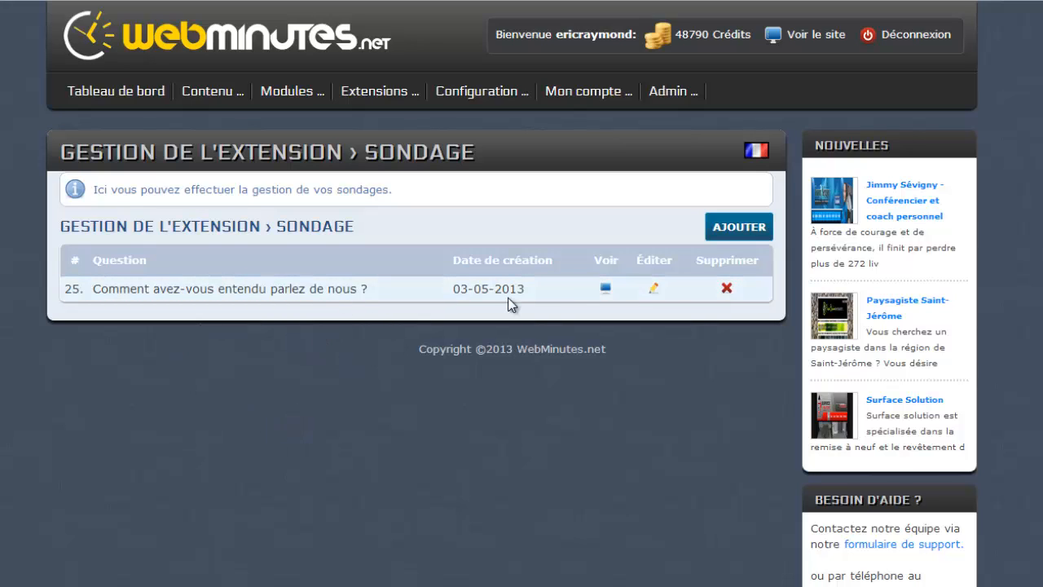
{"action": "left_click", "coordinate": [652, 289]}
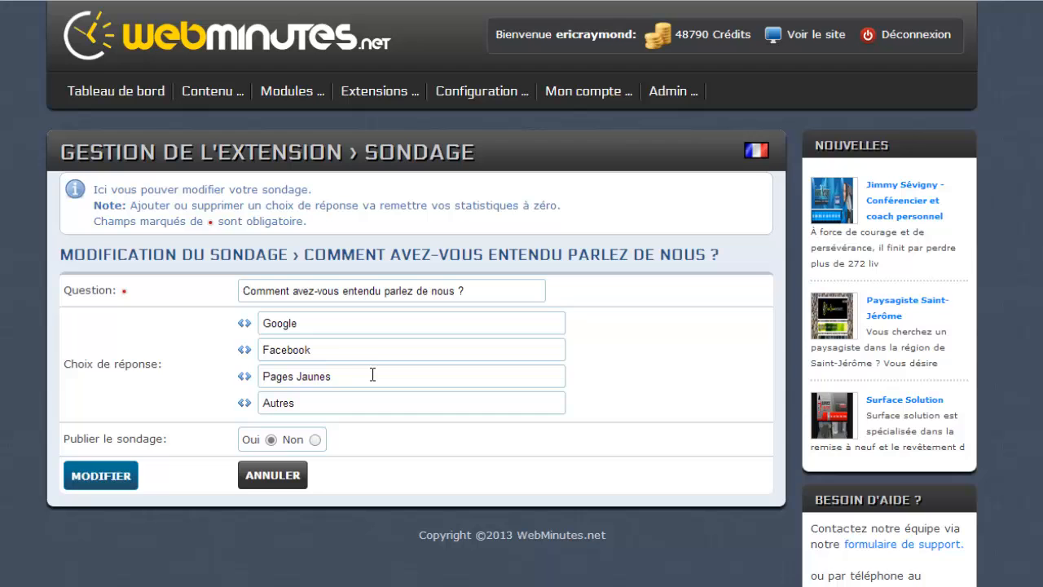
{"action": "left_click_drag", "start_coordinate": [245, 350], "coordinate": [224, 403]}
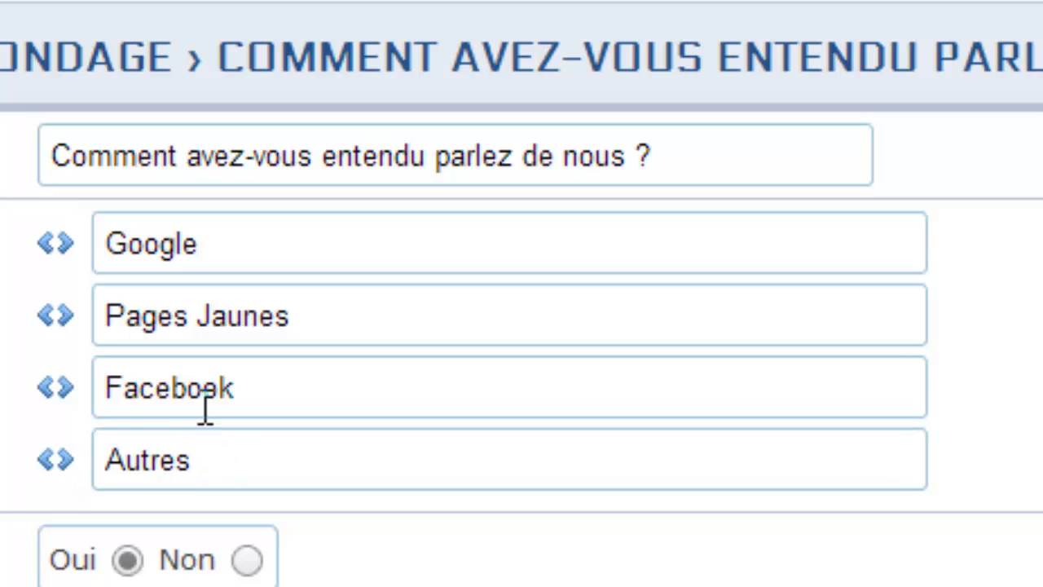
{"action": "left_click_drag", "start_coordinate": [59, 394], "coordinate": [58, 236]}
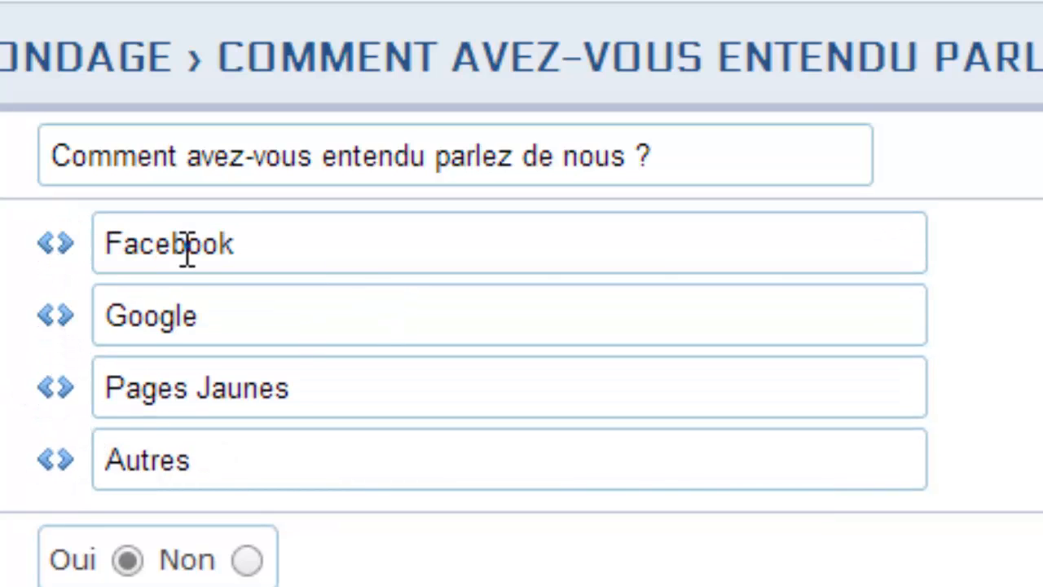